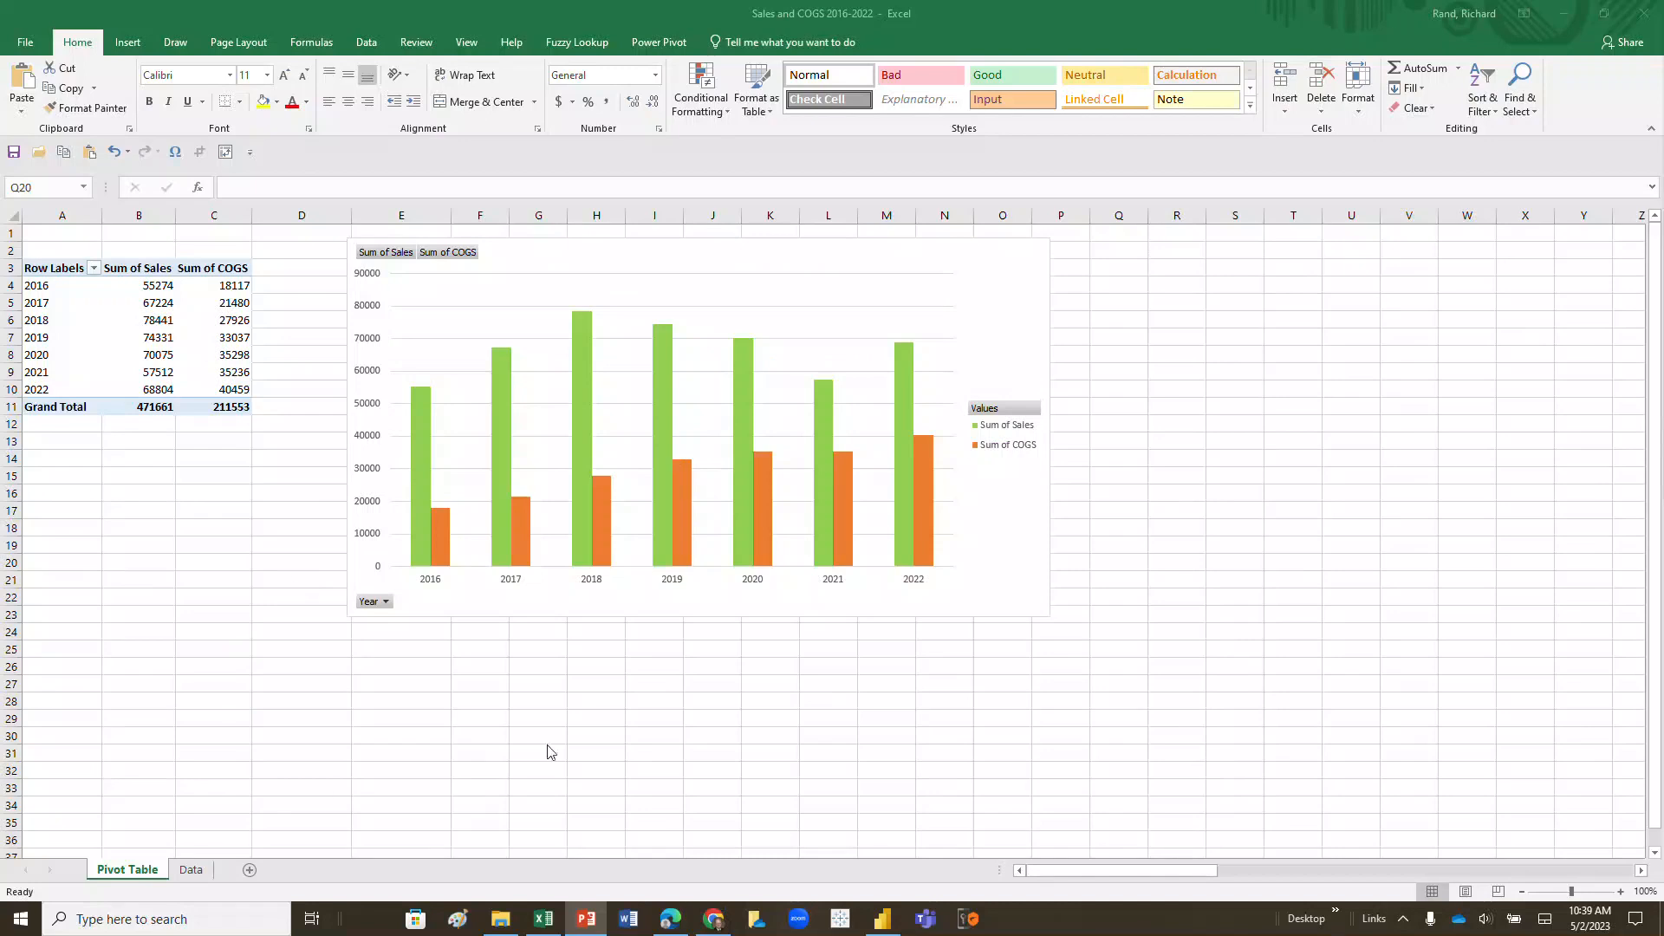
- Review the quarterly source table on the Data sheet, including its GM % column, and return to the Pivot Table sheet
{"action": "left_click", "coordinate": [201, 865]}
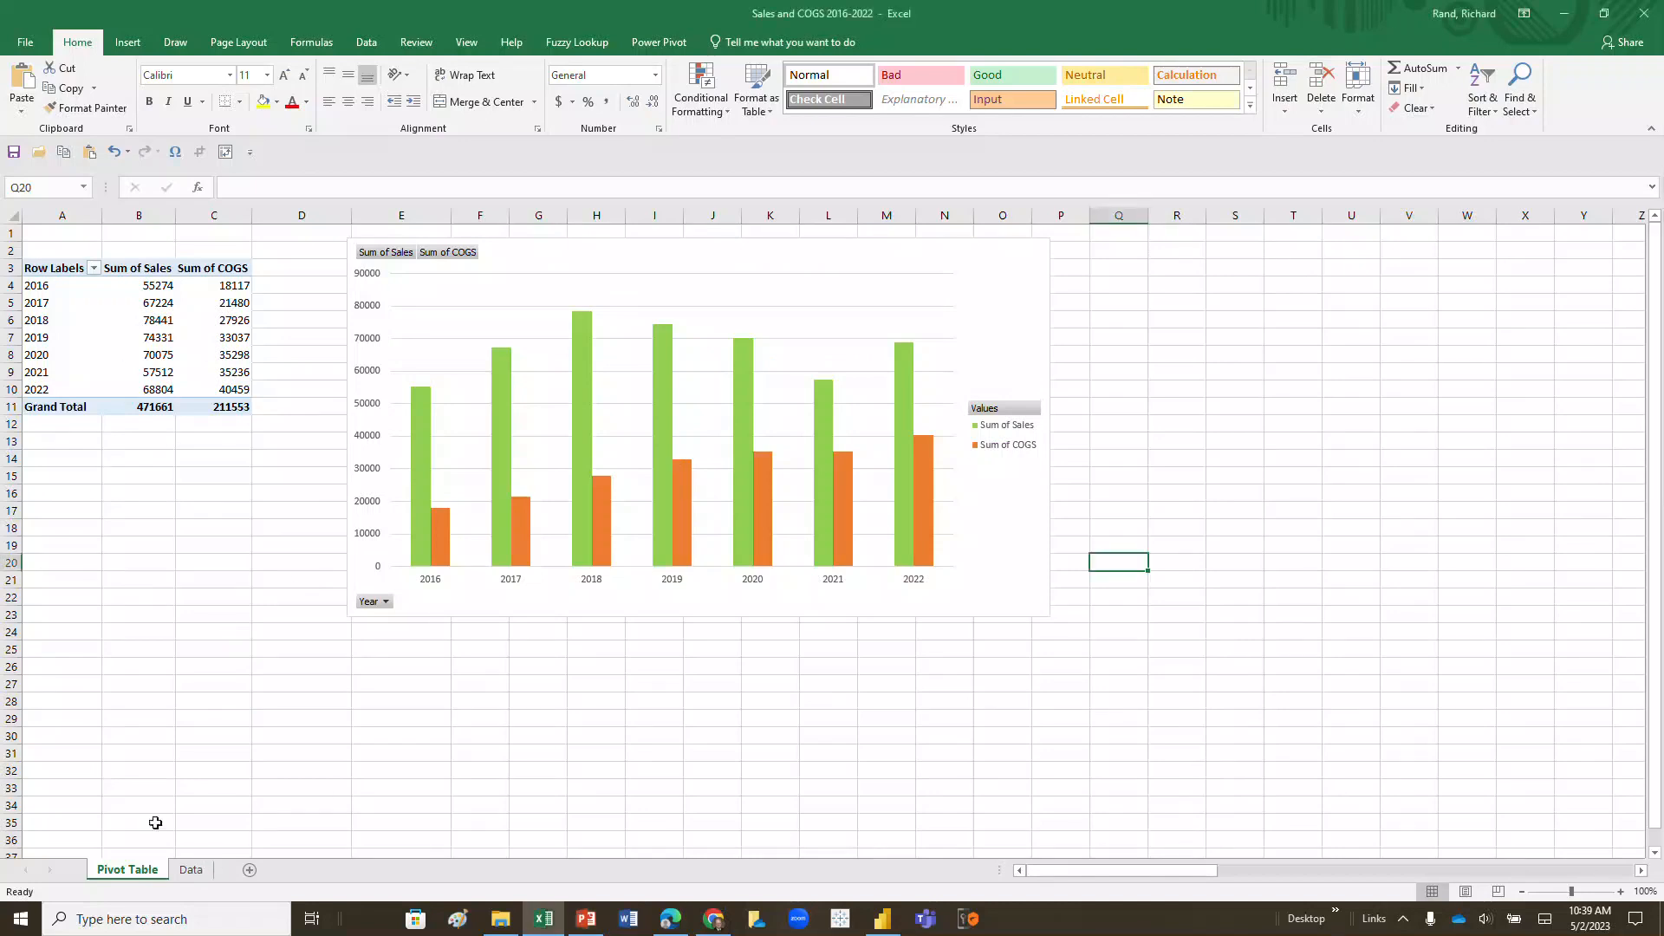
{"action": "left_click", "coordinate": [192, 869]}
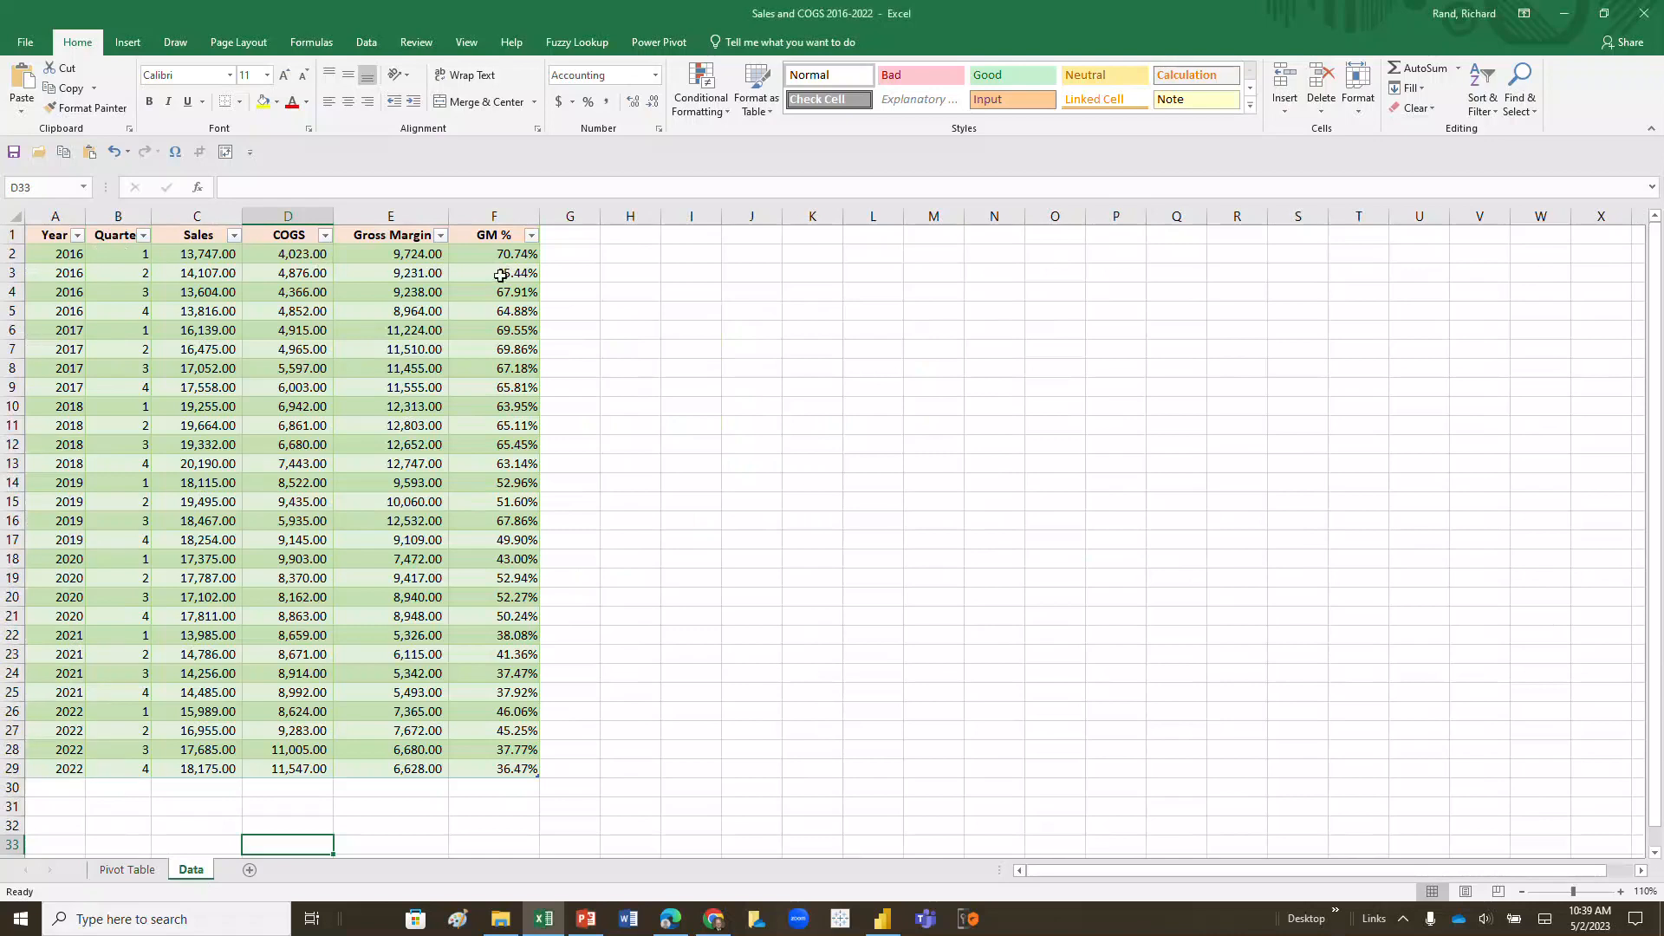
{"action": "left_click", "coordinate": [130, 870]}
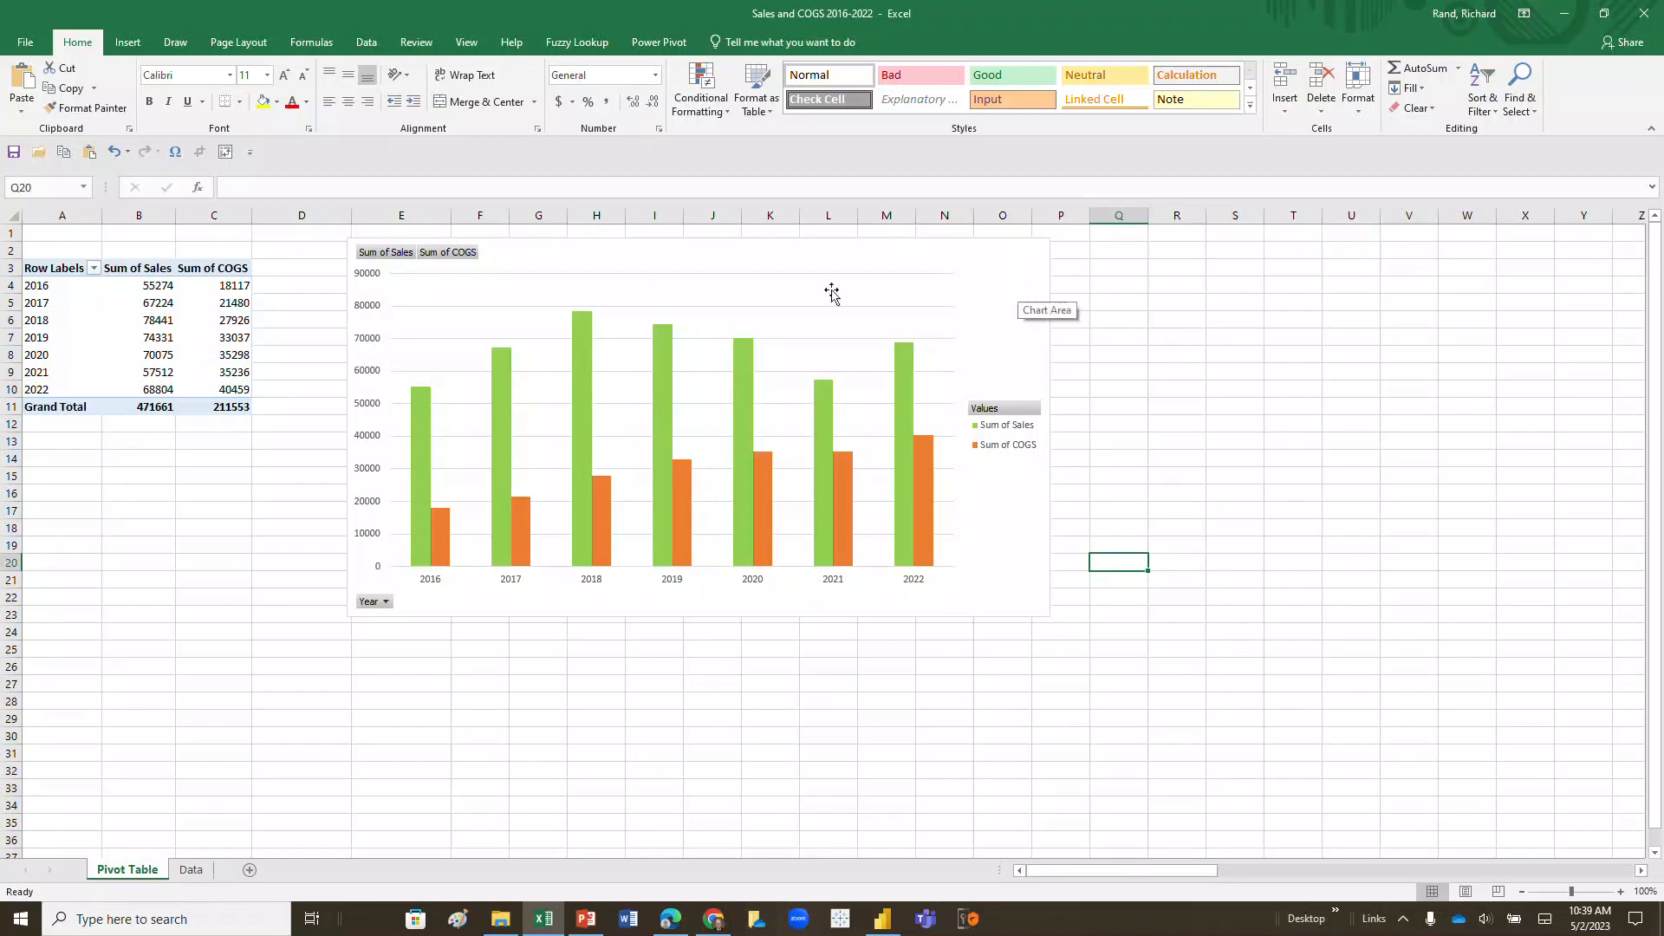
- Add data labels to the Sum of Sales and Sum of COGS columns in the pivot chart
{"action": "left_click", "coordinate": [994, 280]}
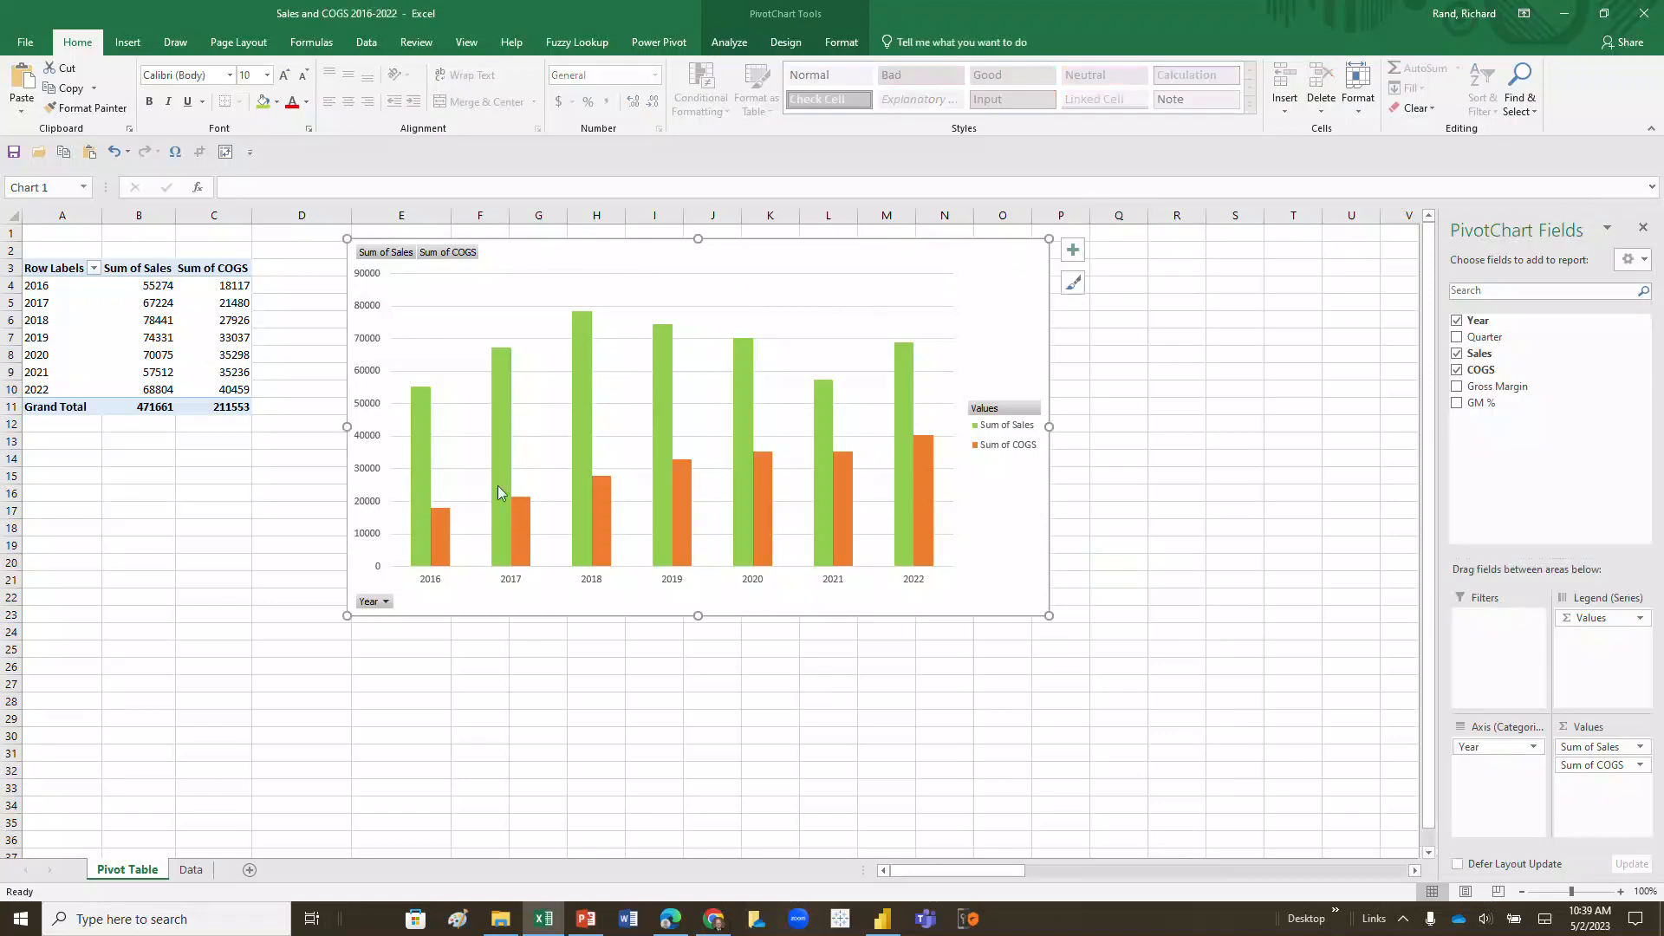
{"action": "right_click", "coordinate": [506, 429]}
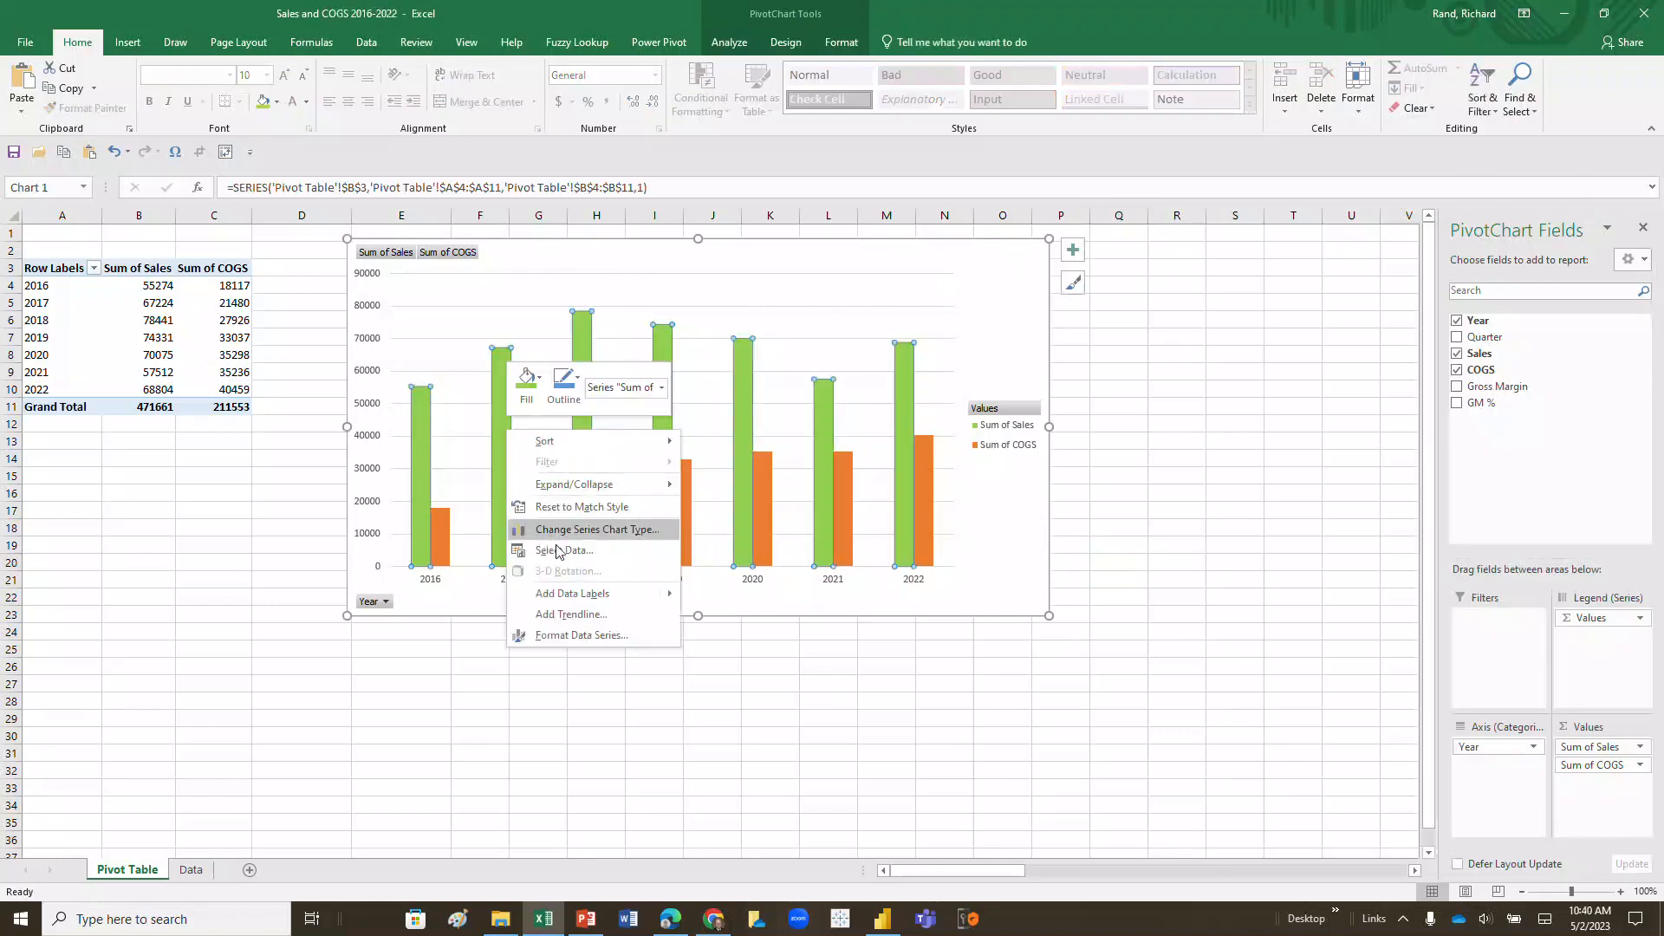
{"action": "left_click", "coordinate": [567, 596]}
{"action": "right_click", "coordinate": [603, 501]}
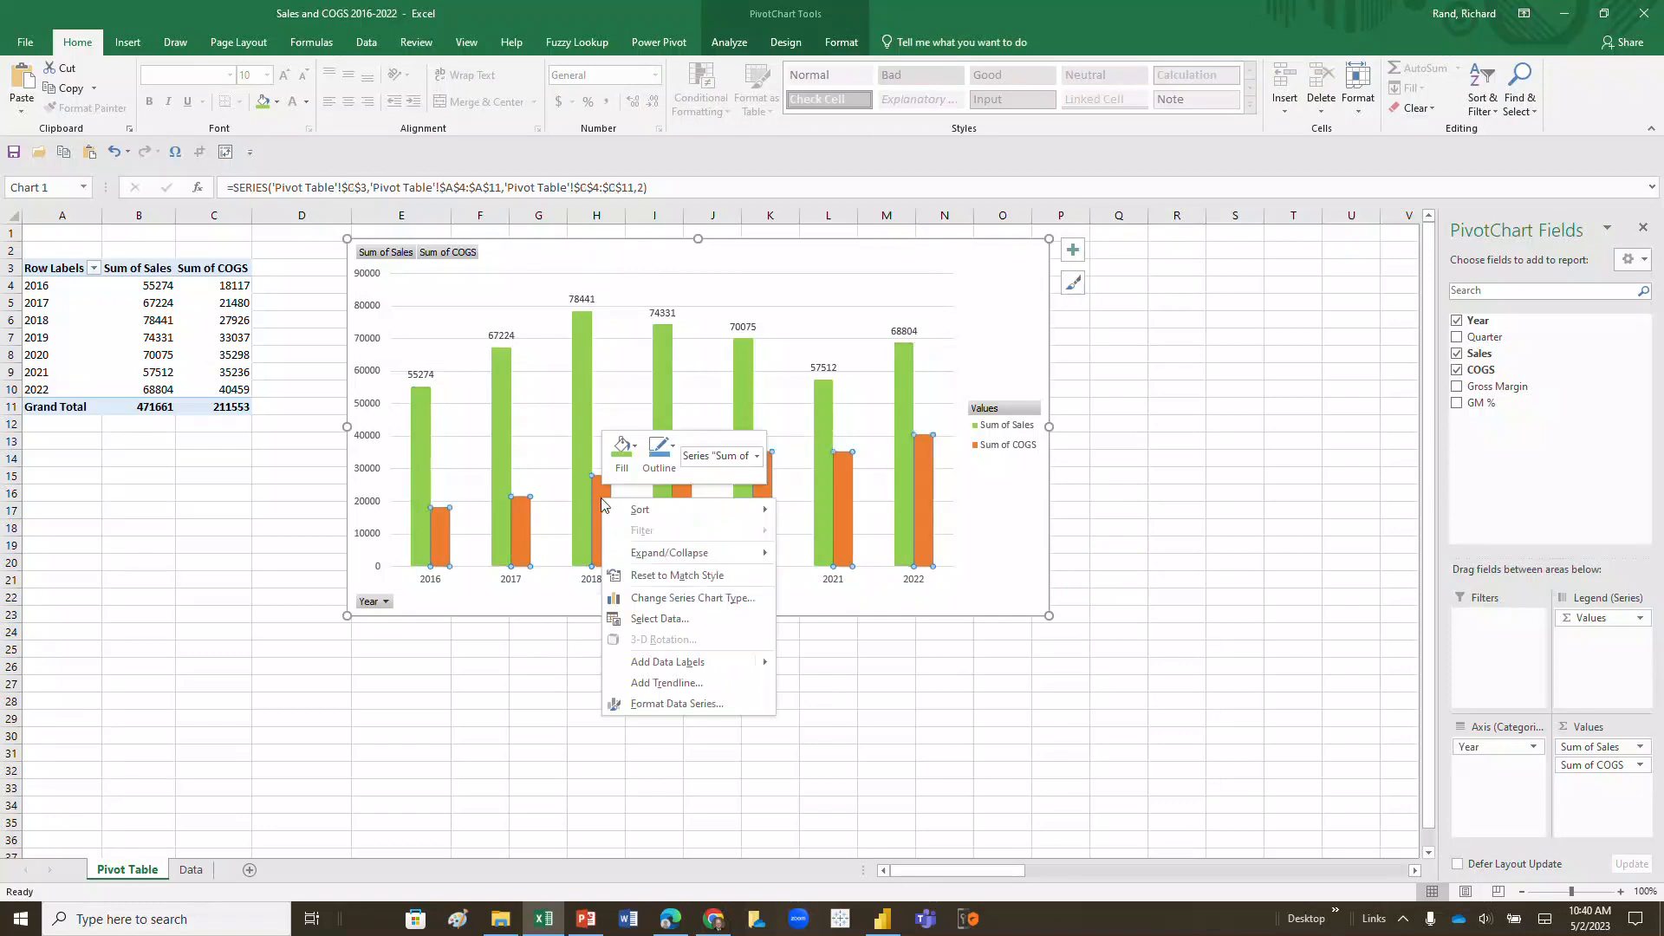
{"action": "left_click", "coordinate": [667, 661]}
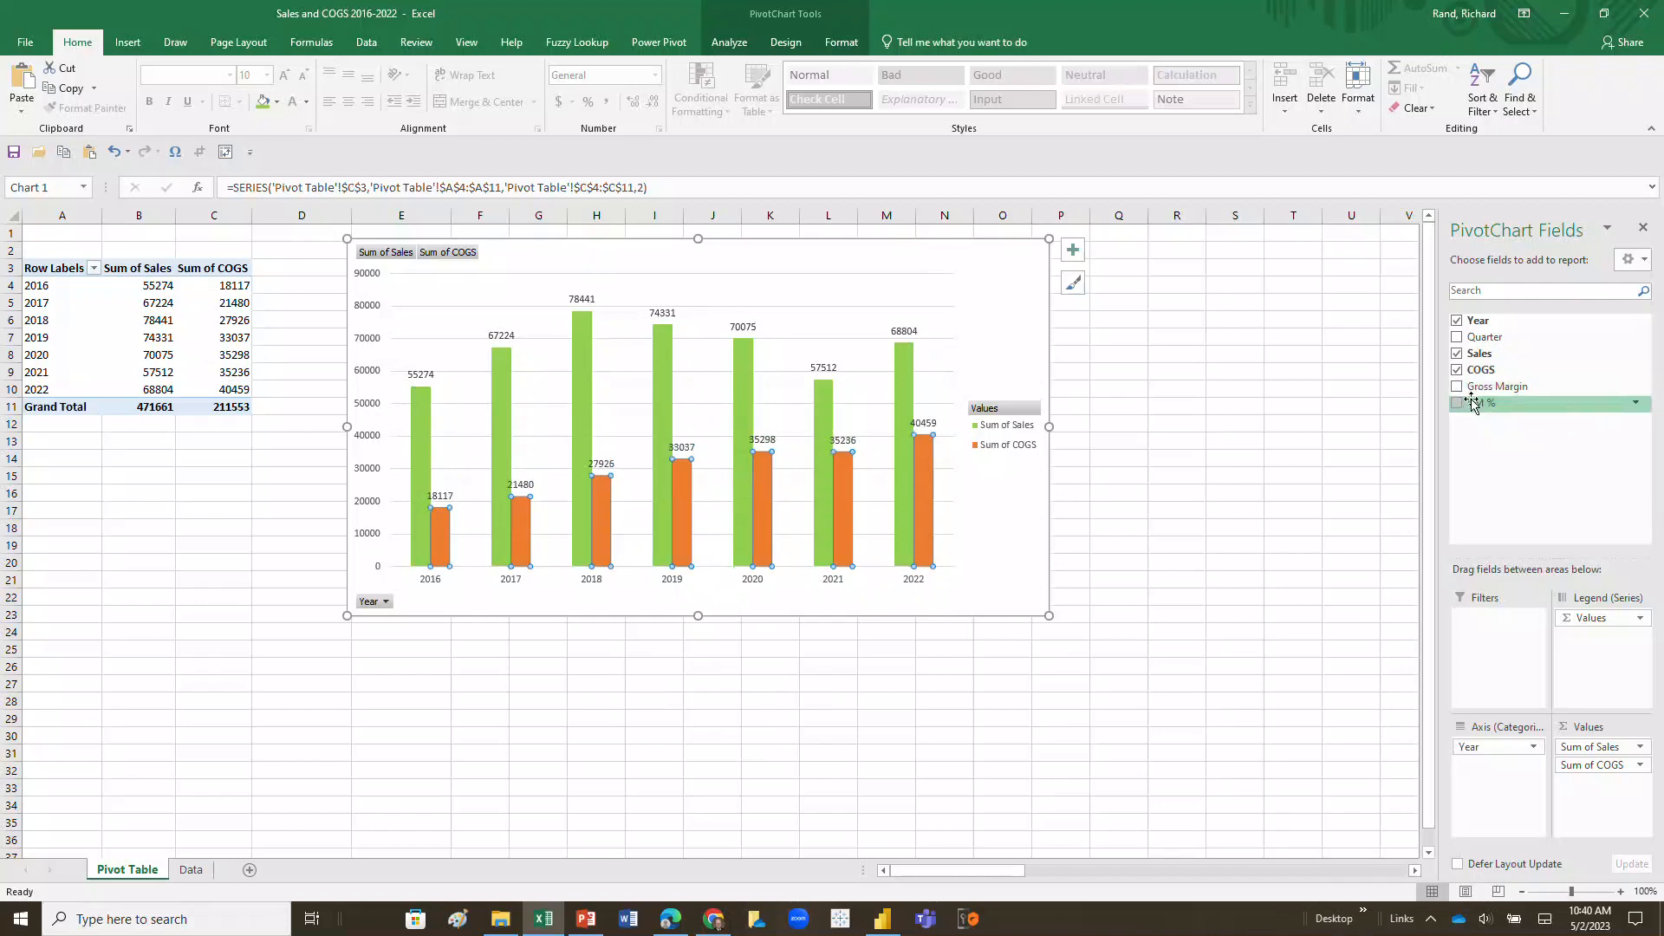
- Add the GM % field to the pivot chart's values and move the chart clear of the widened pivot table
{"action": "left_click_drag", "start_coordinate": [1472, 403], "coordinate": [1581, 795]}
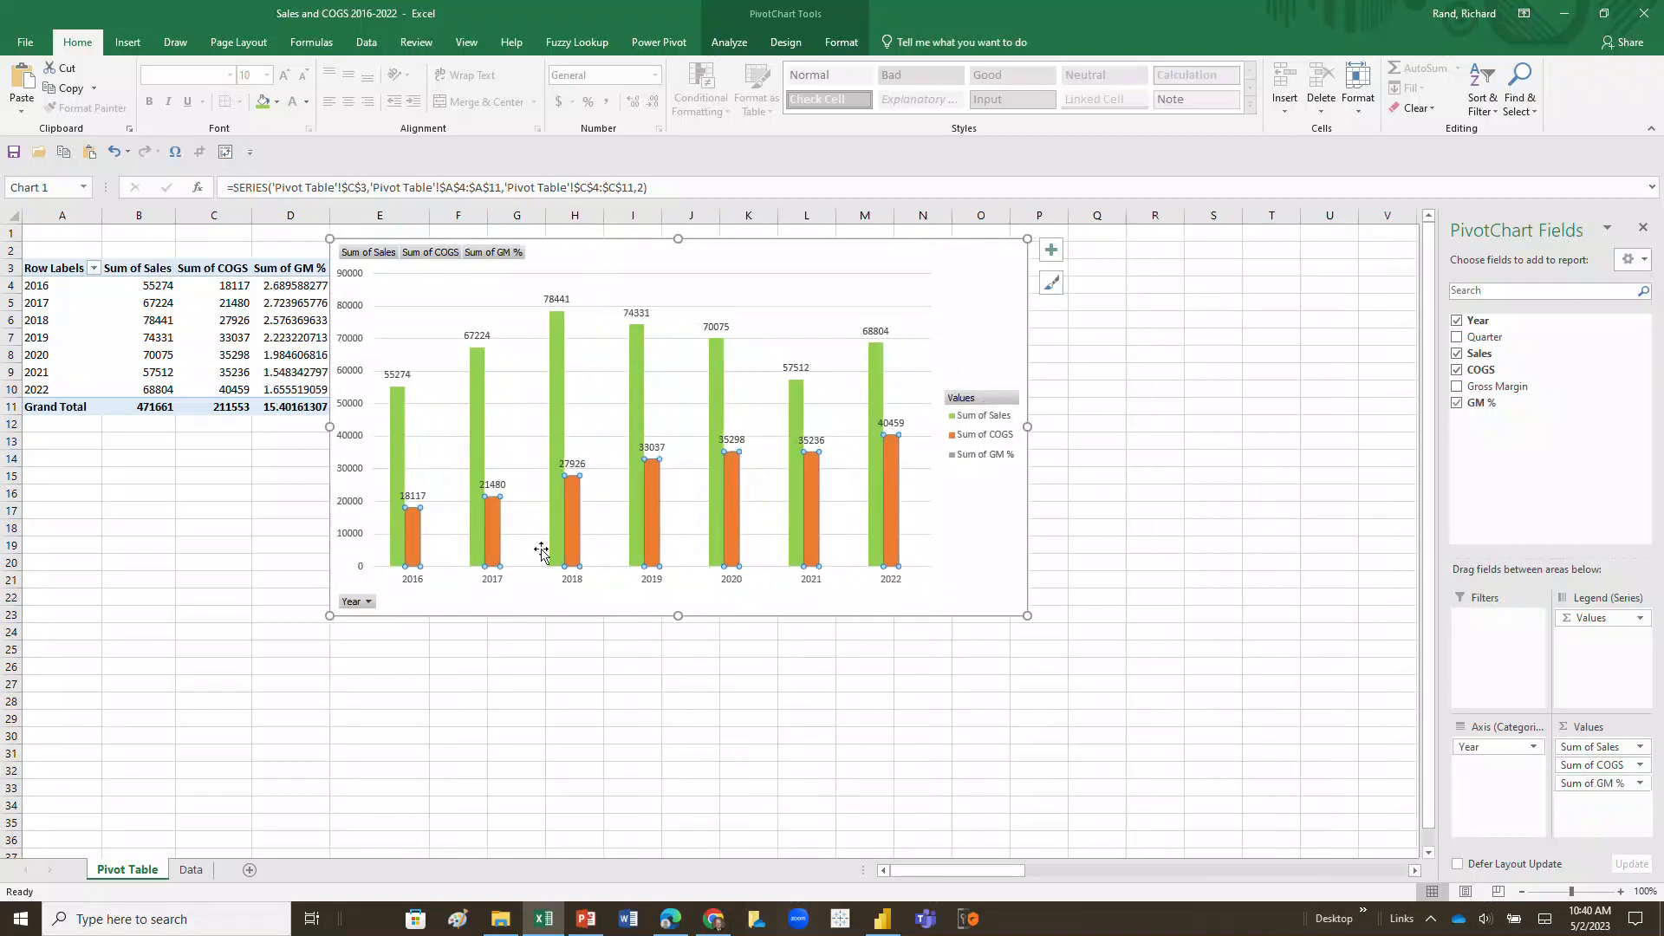
{"action": "left_click_drag", "start_coordinate": [706, 273], "coordinate": [778, 252]}
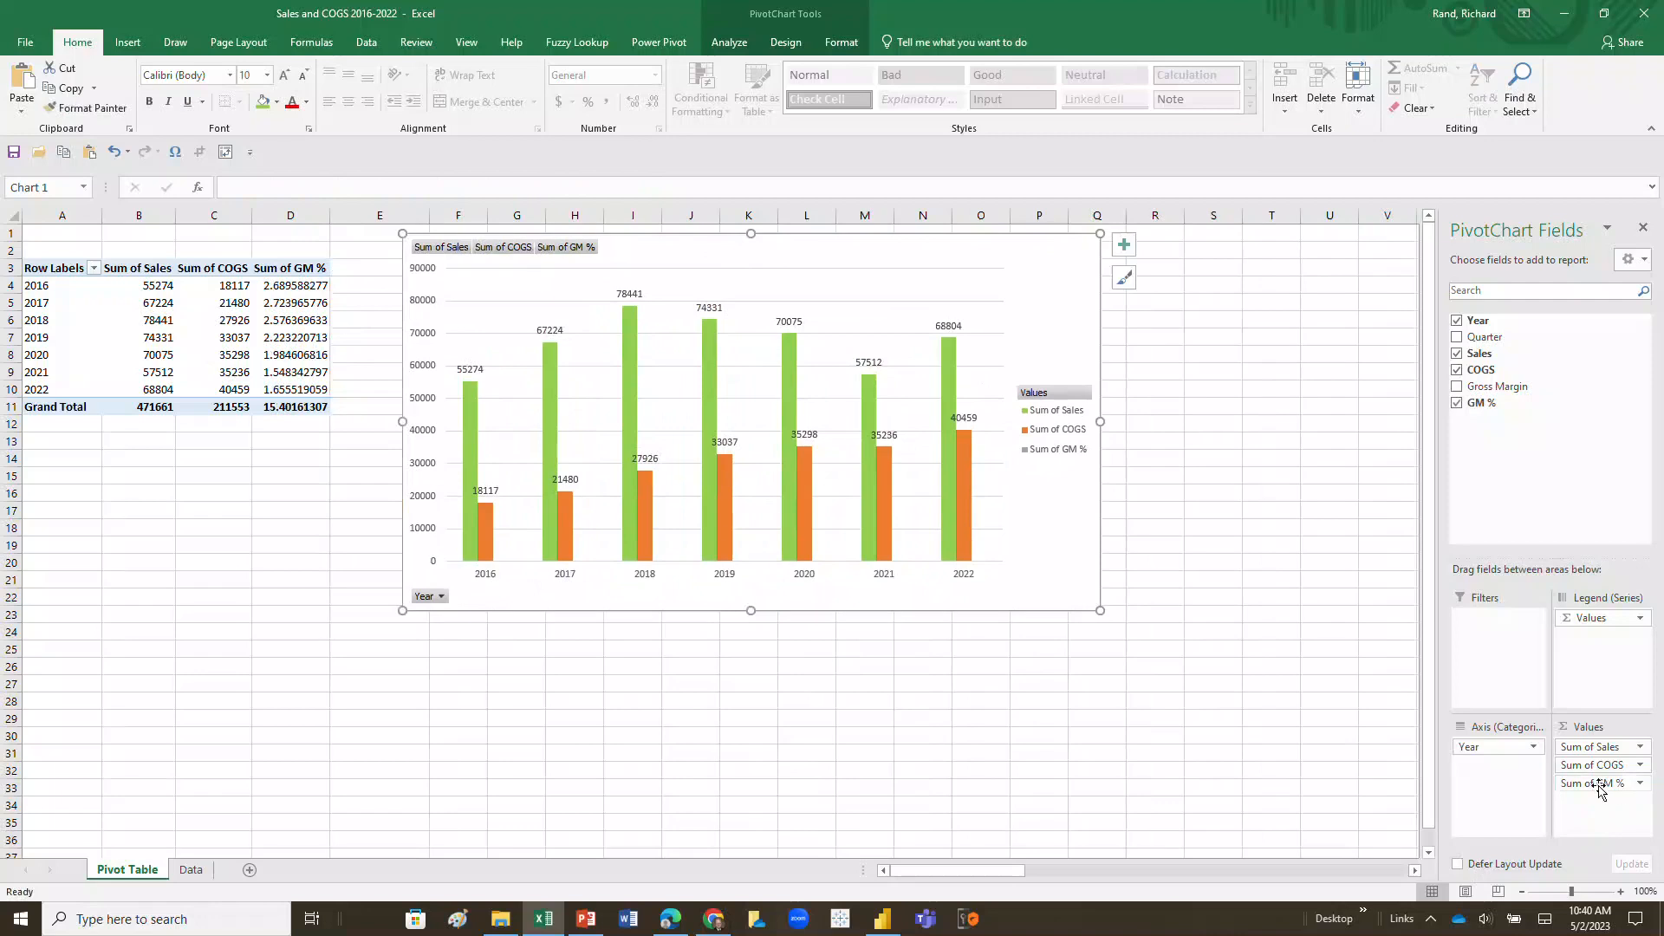
- Change the GM % value field to be summarized by Average instead of Sum
{"action": "left_click", "coordinate": [1641, 785]}
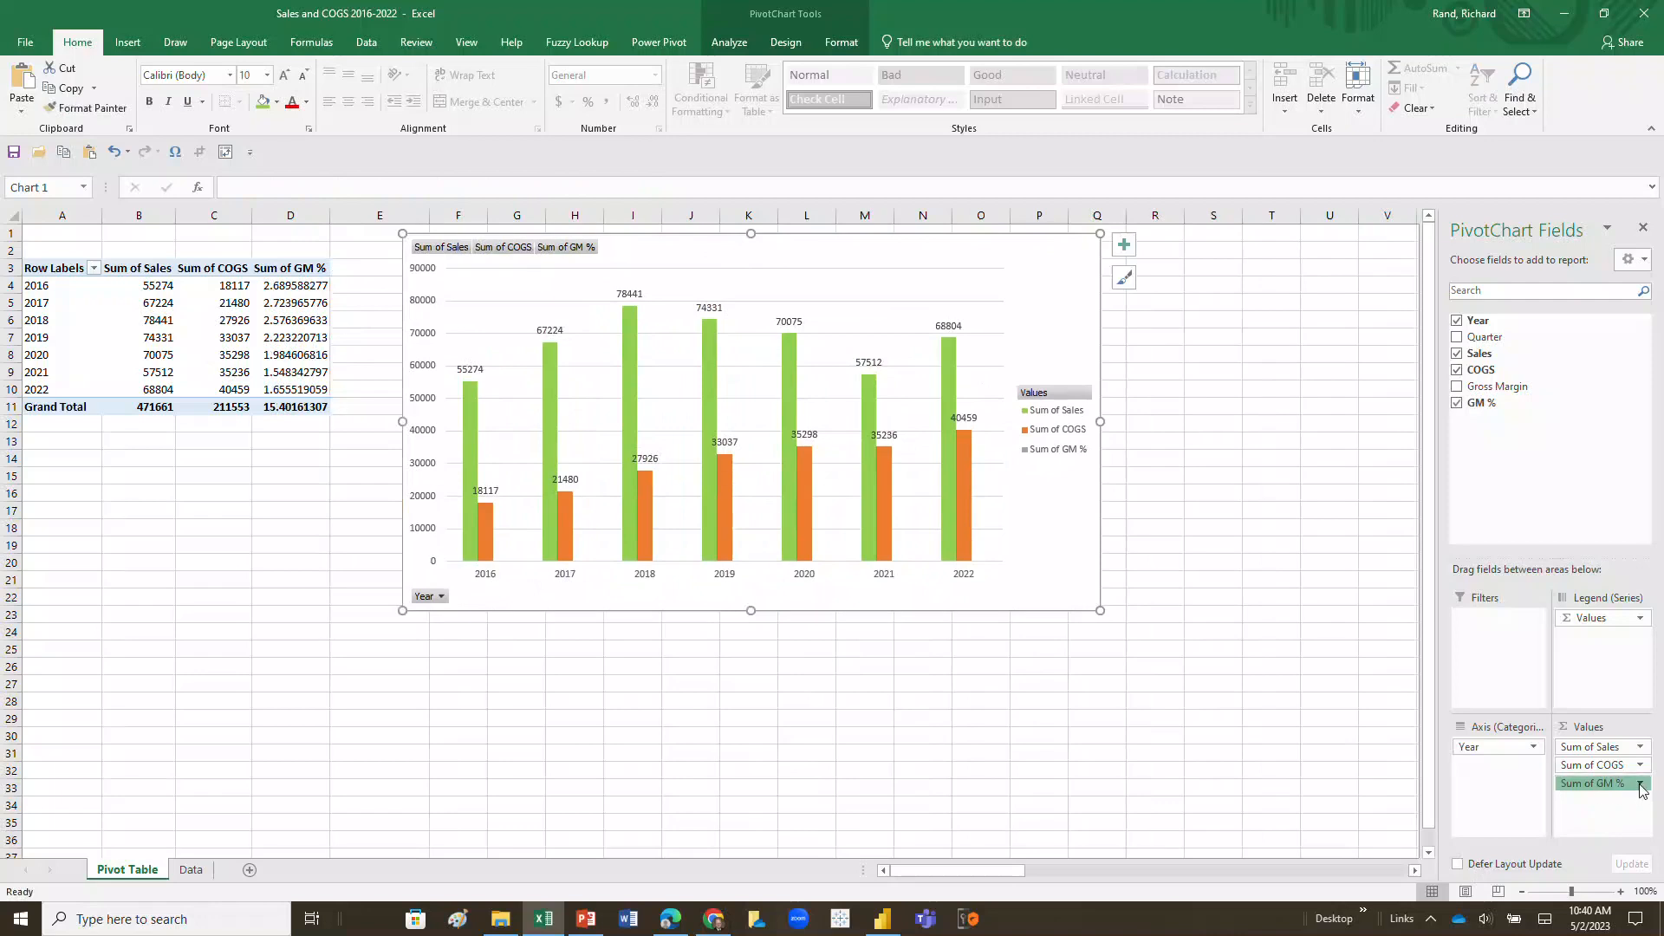
{"action": "left_click", "coordinate": [1641, 785]}
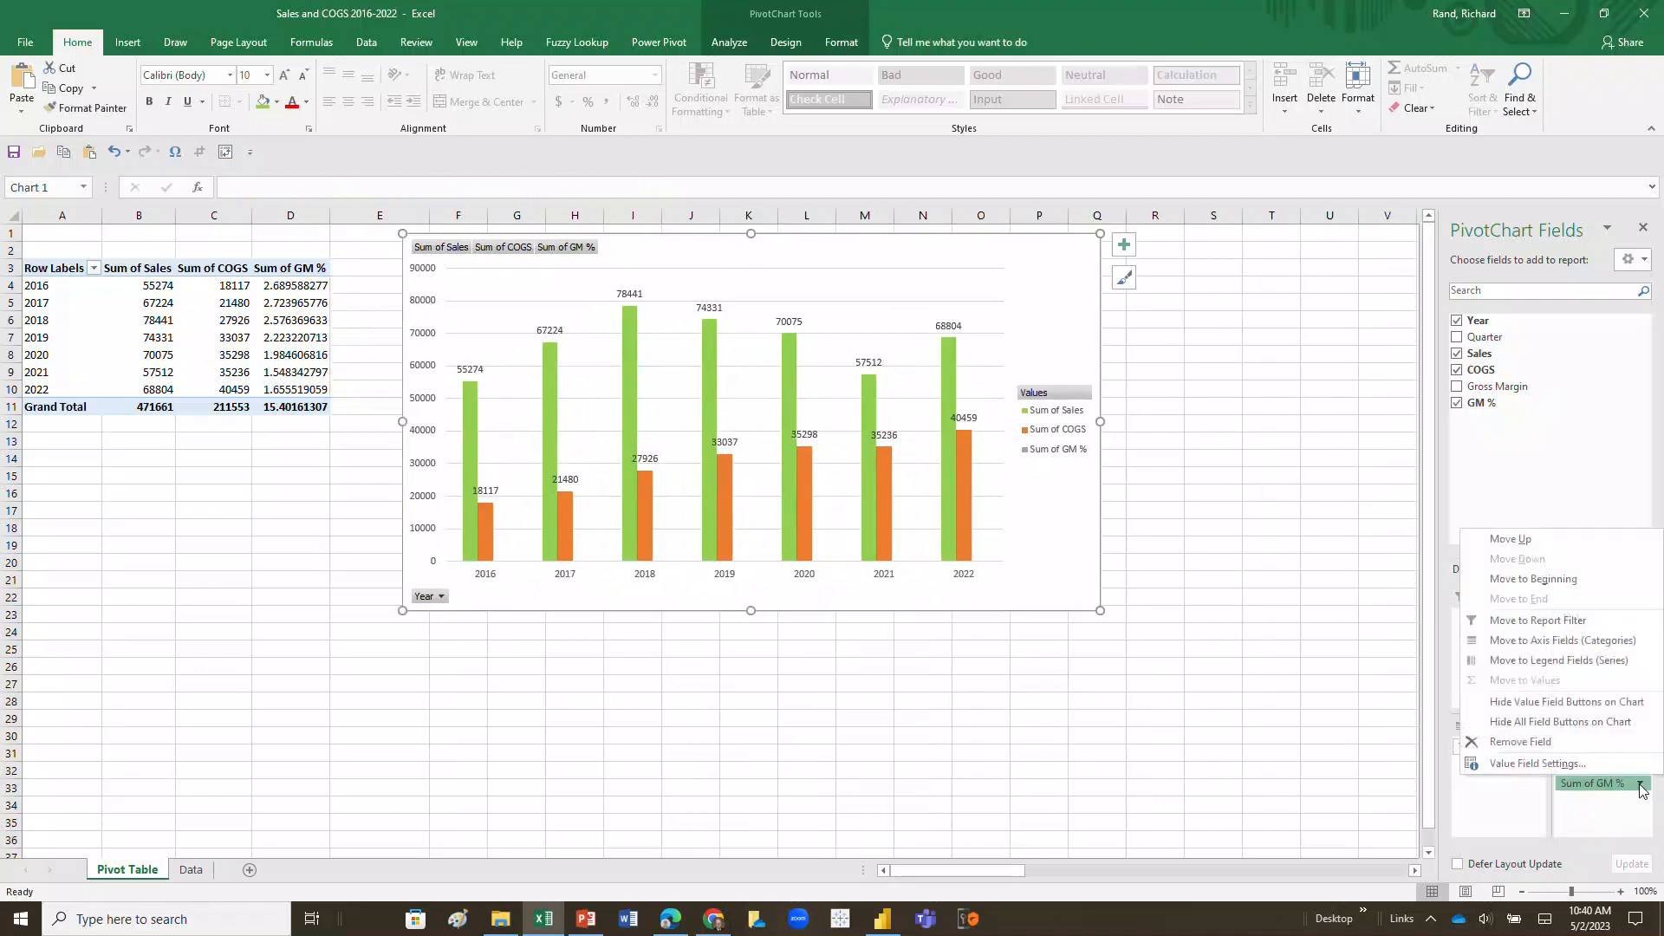
{"action": "left_click", "coordinate": [1538, 763]}
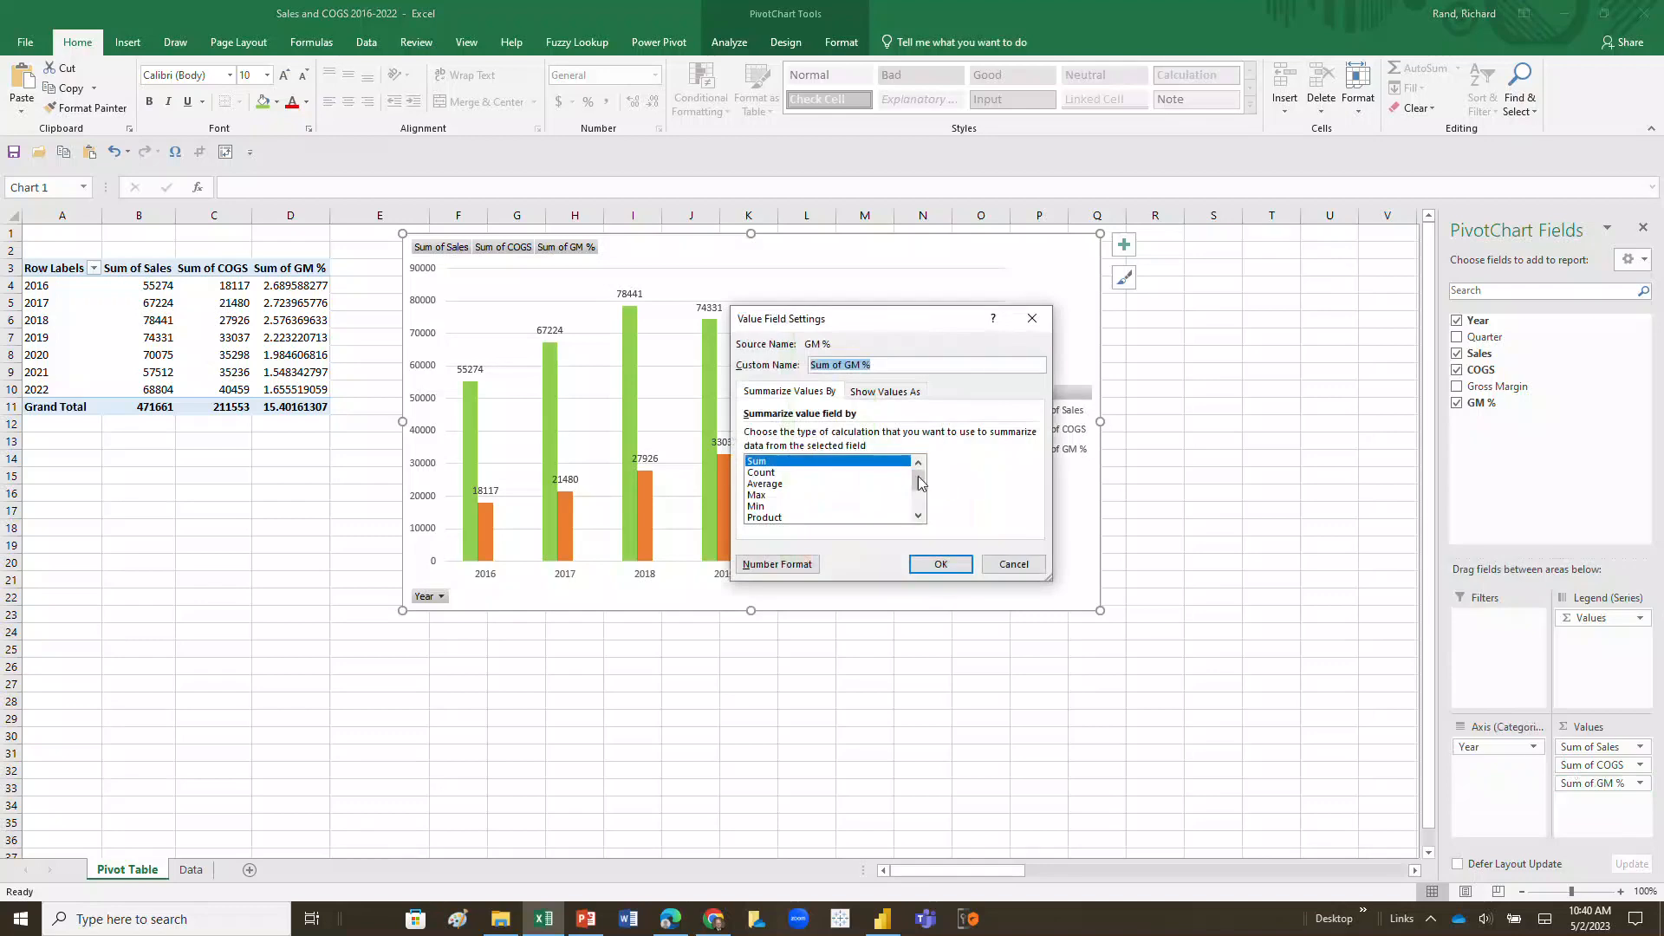
{"action": "left_click", "coordinate": [788, 484]}
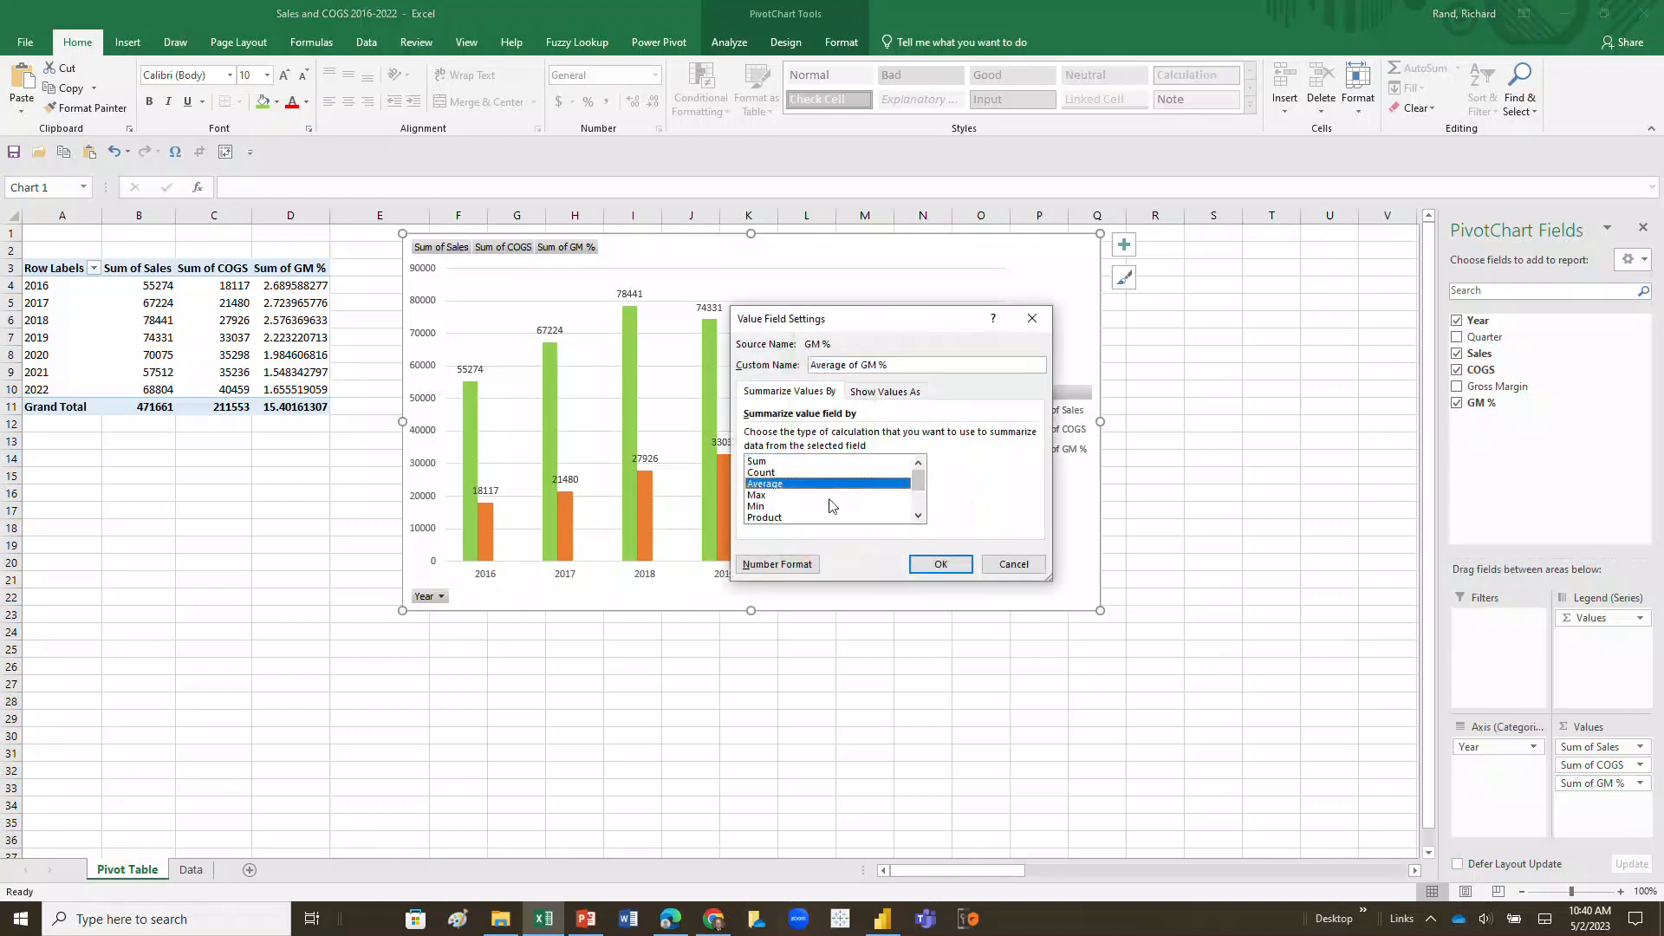
{"action": "left_click", "coordinate": [940, 565]}
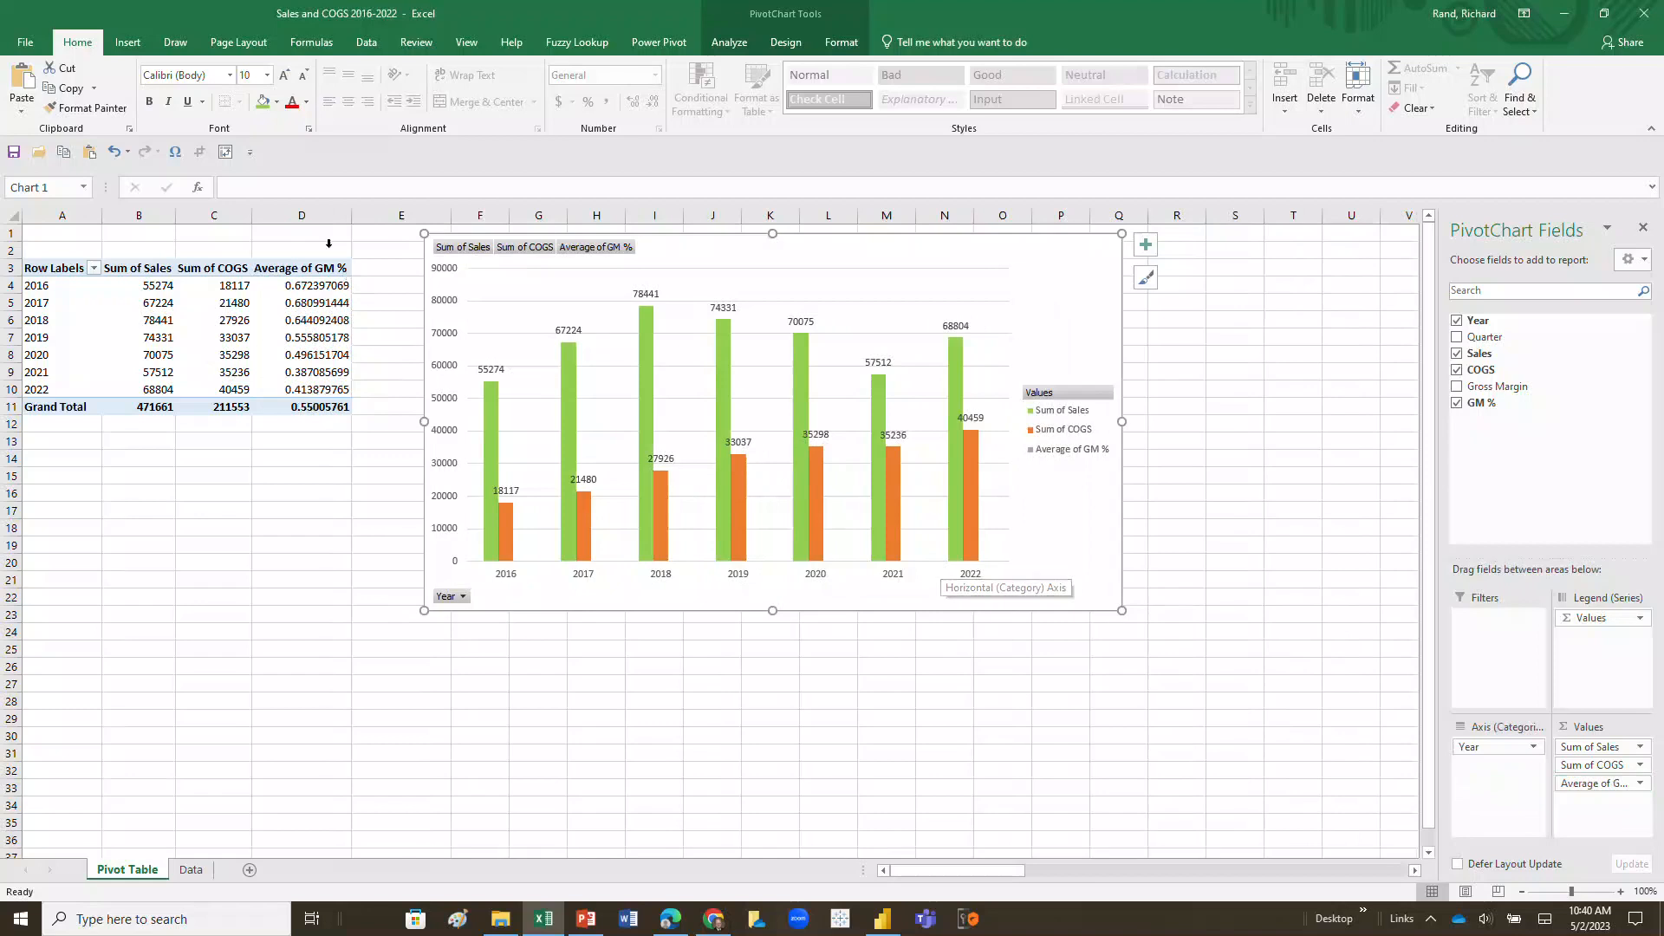
- Format the Average of GM % column of the pivot table as Percentage
{"action": "left_click", "coordinate": [329, 217]}
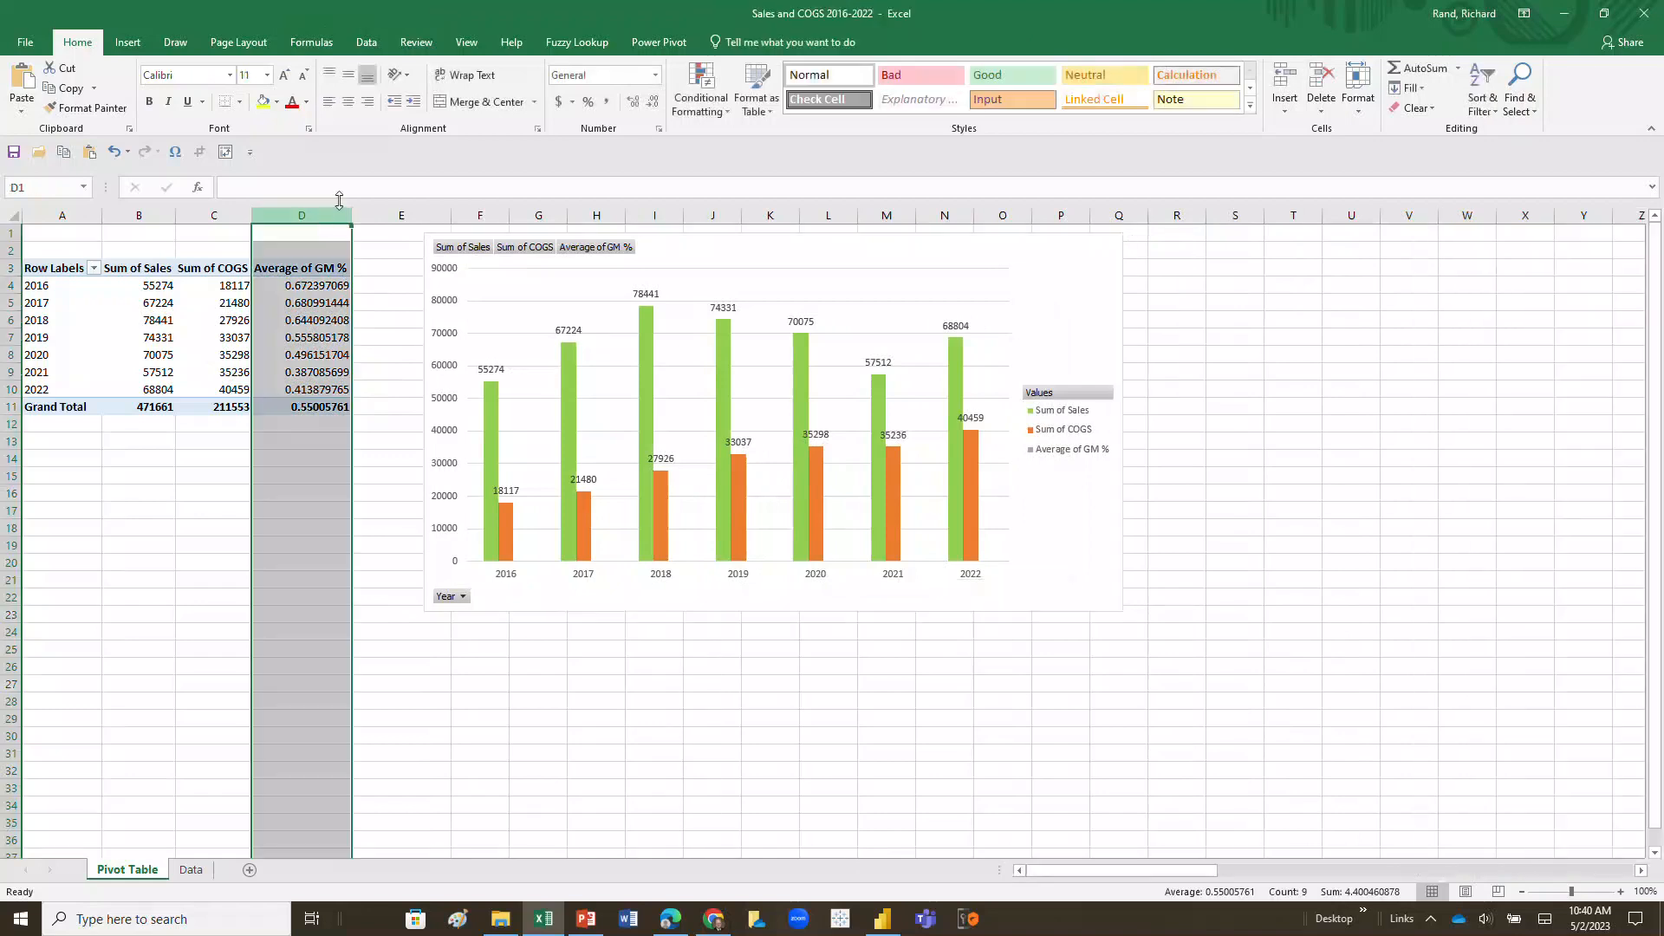
{"action": "left_click", "coordinate": [656, 77]}
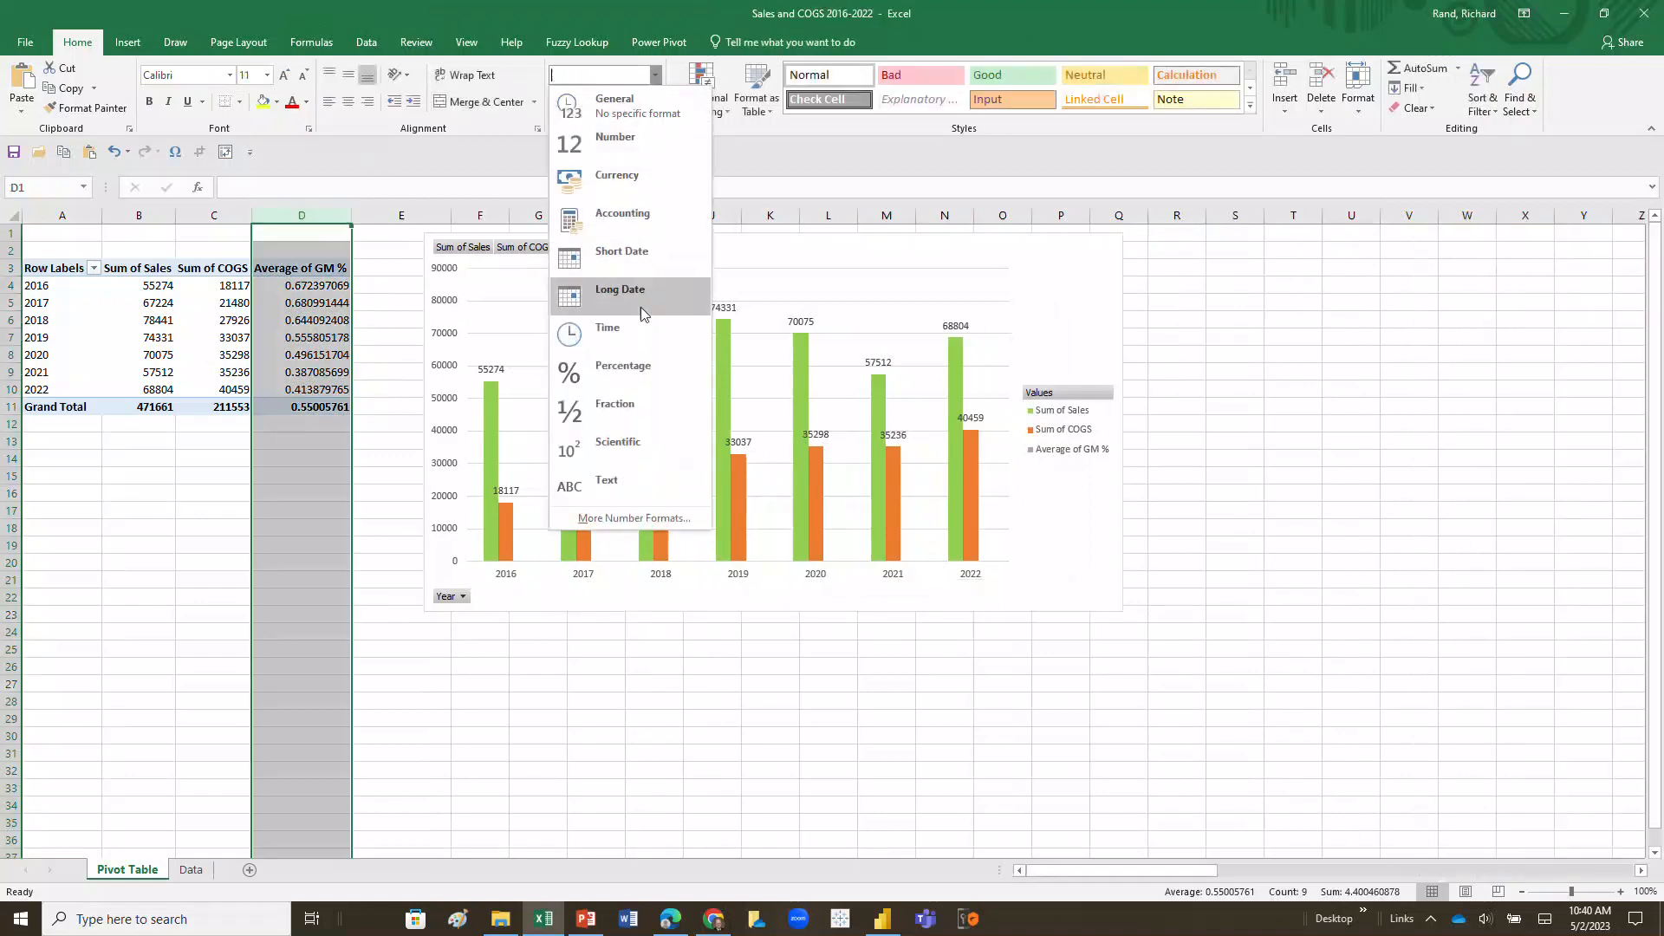
{"action": "left_click", "coordinate": [647, 362]}
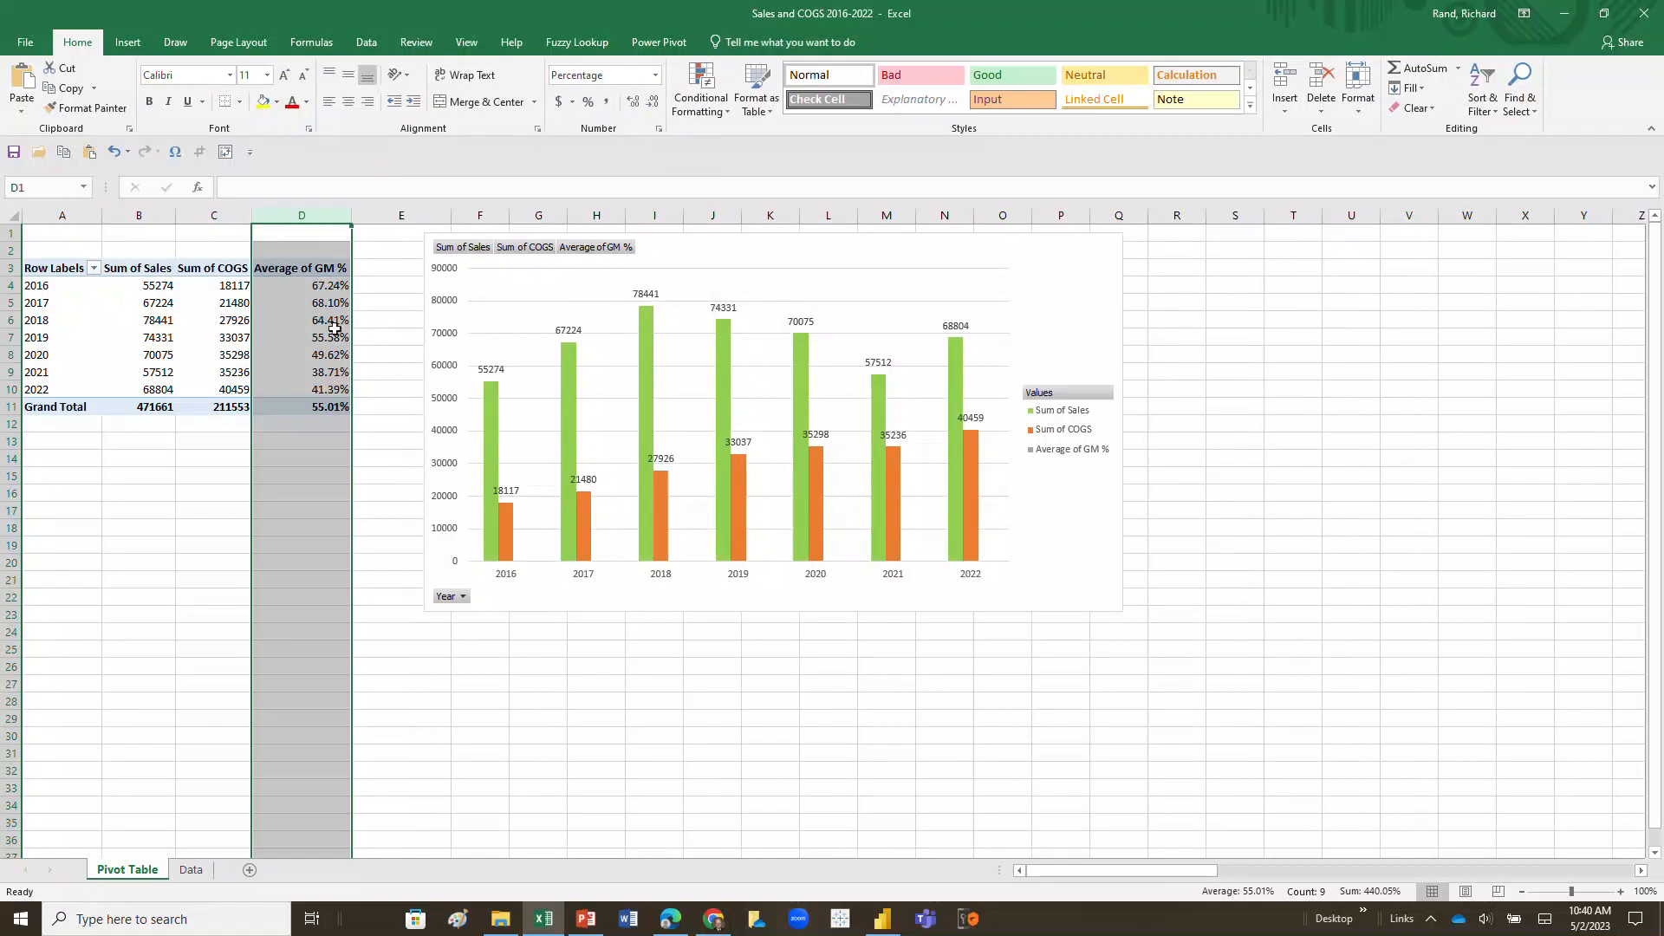
{"action": "left_click", "coordinate": [377, 337]}
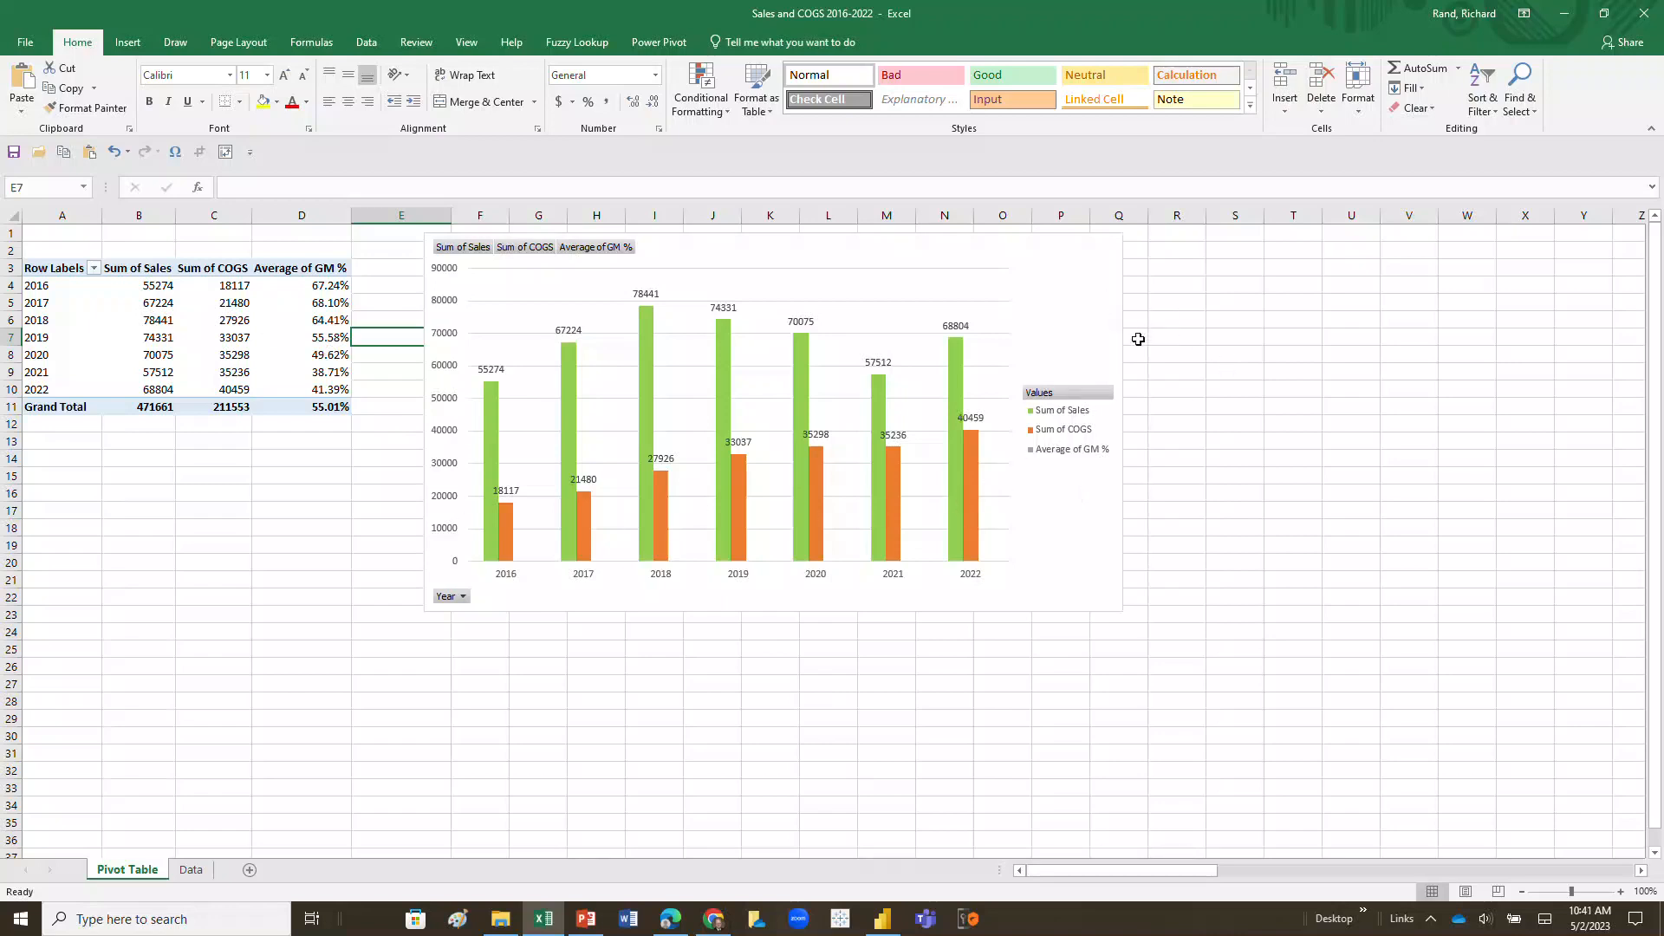
- Change the pivot chart to a Clustered Column - Line combo with Average of GM % as a line on the secondary axis
{"action": "right_click", "coordinate": [1078, 286]}
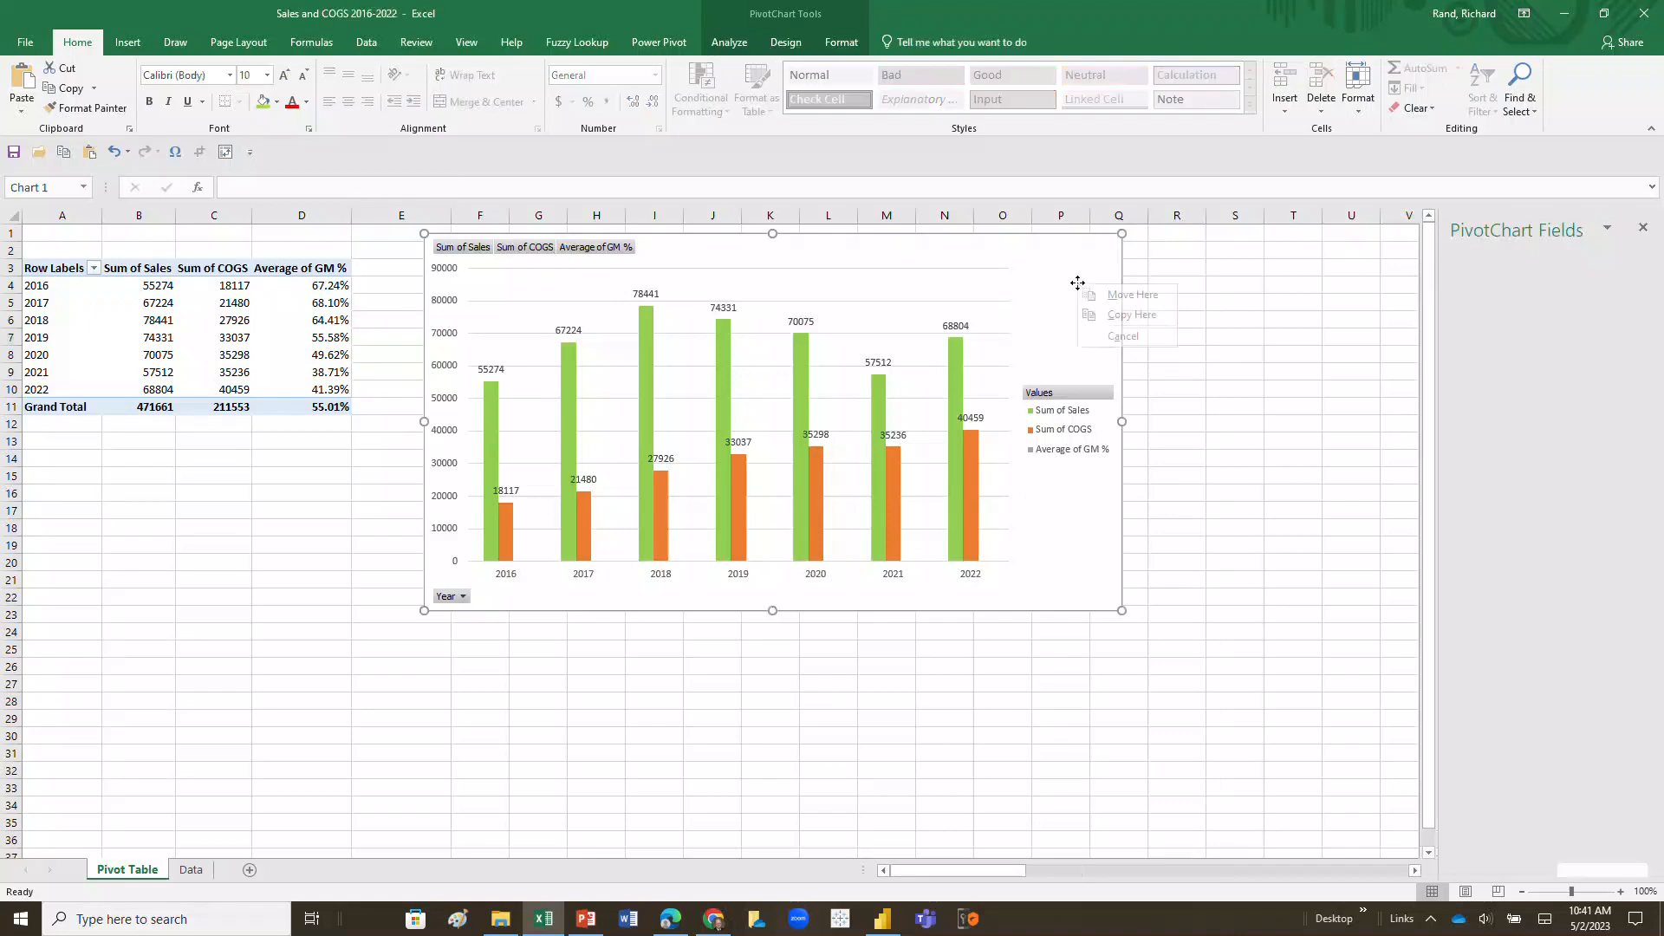
{"action": "key", "text": "Escape"}
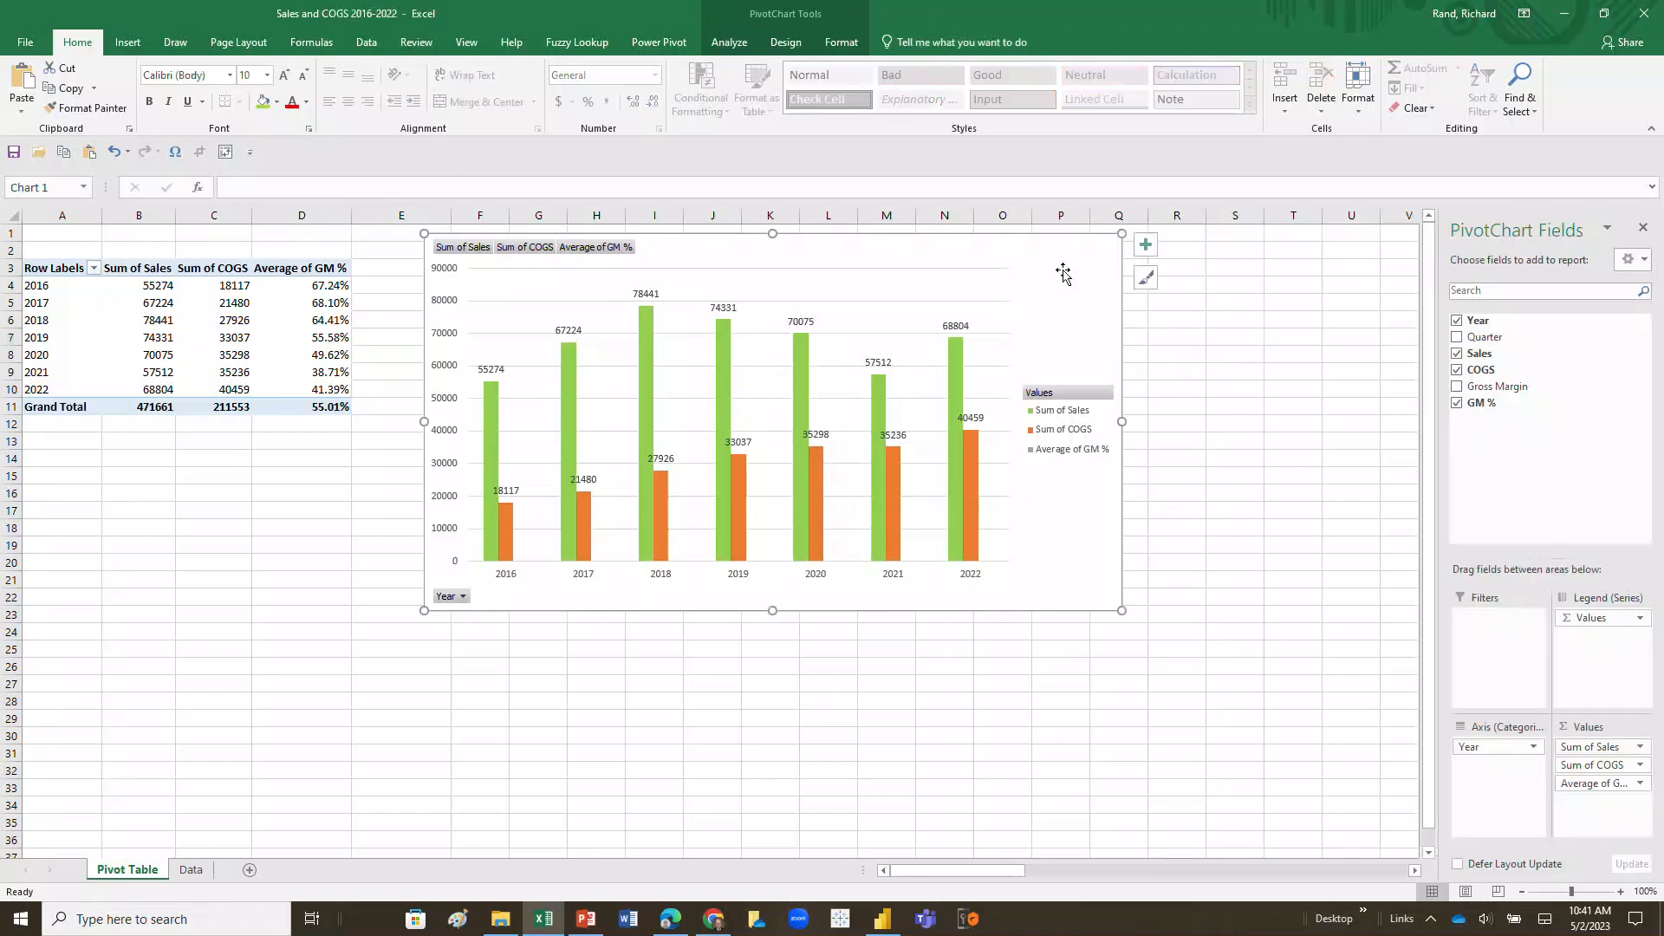
{"action": "right_click", "coordinate": [1063, 273]}
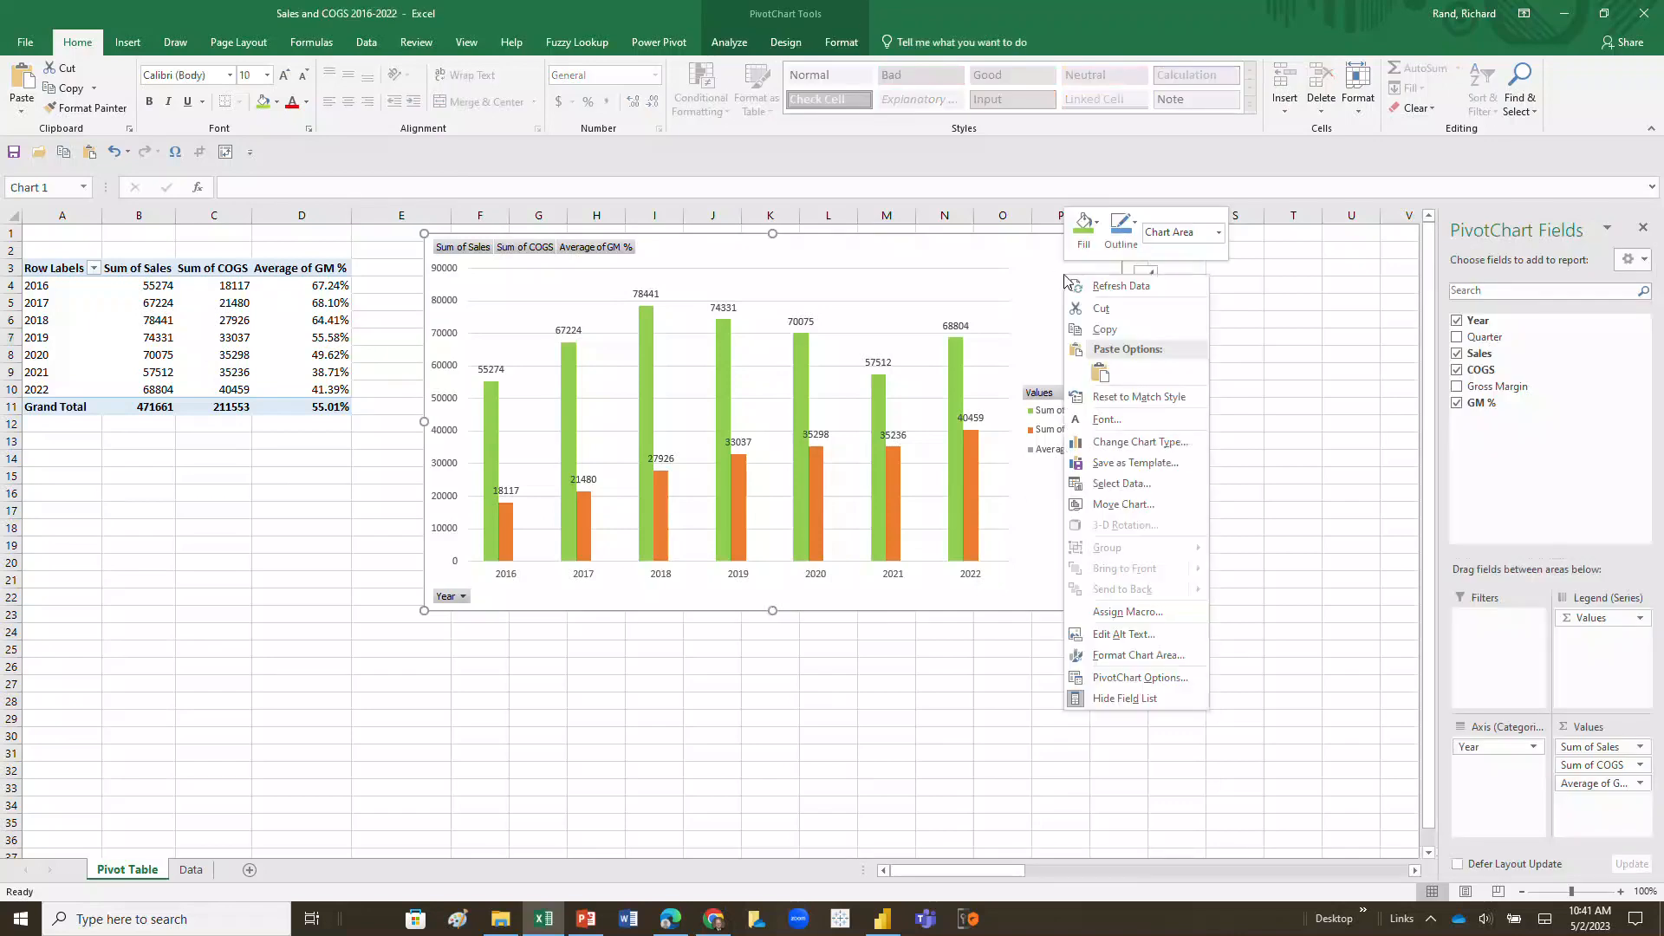
{"action": "left_click", "coordinate": [1129, 443]}
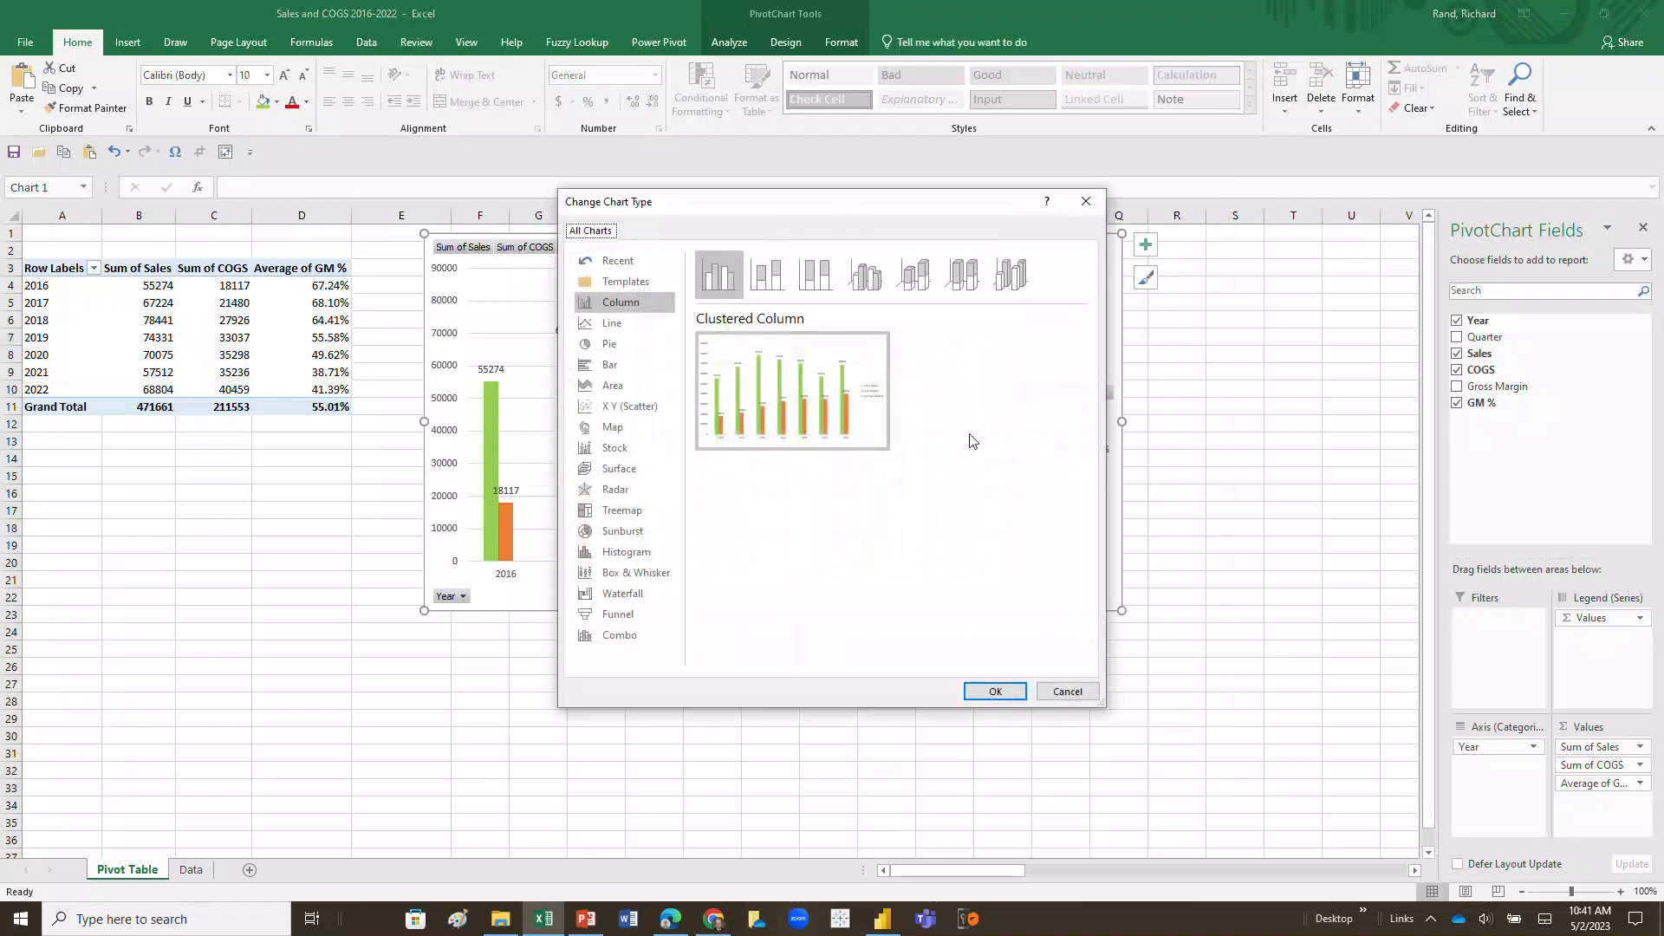
{"action": "left_click", "coordinate": [642, 636]}
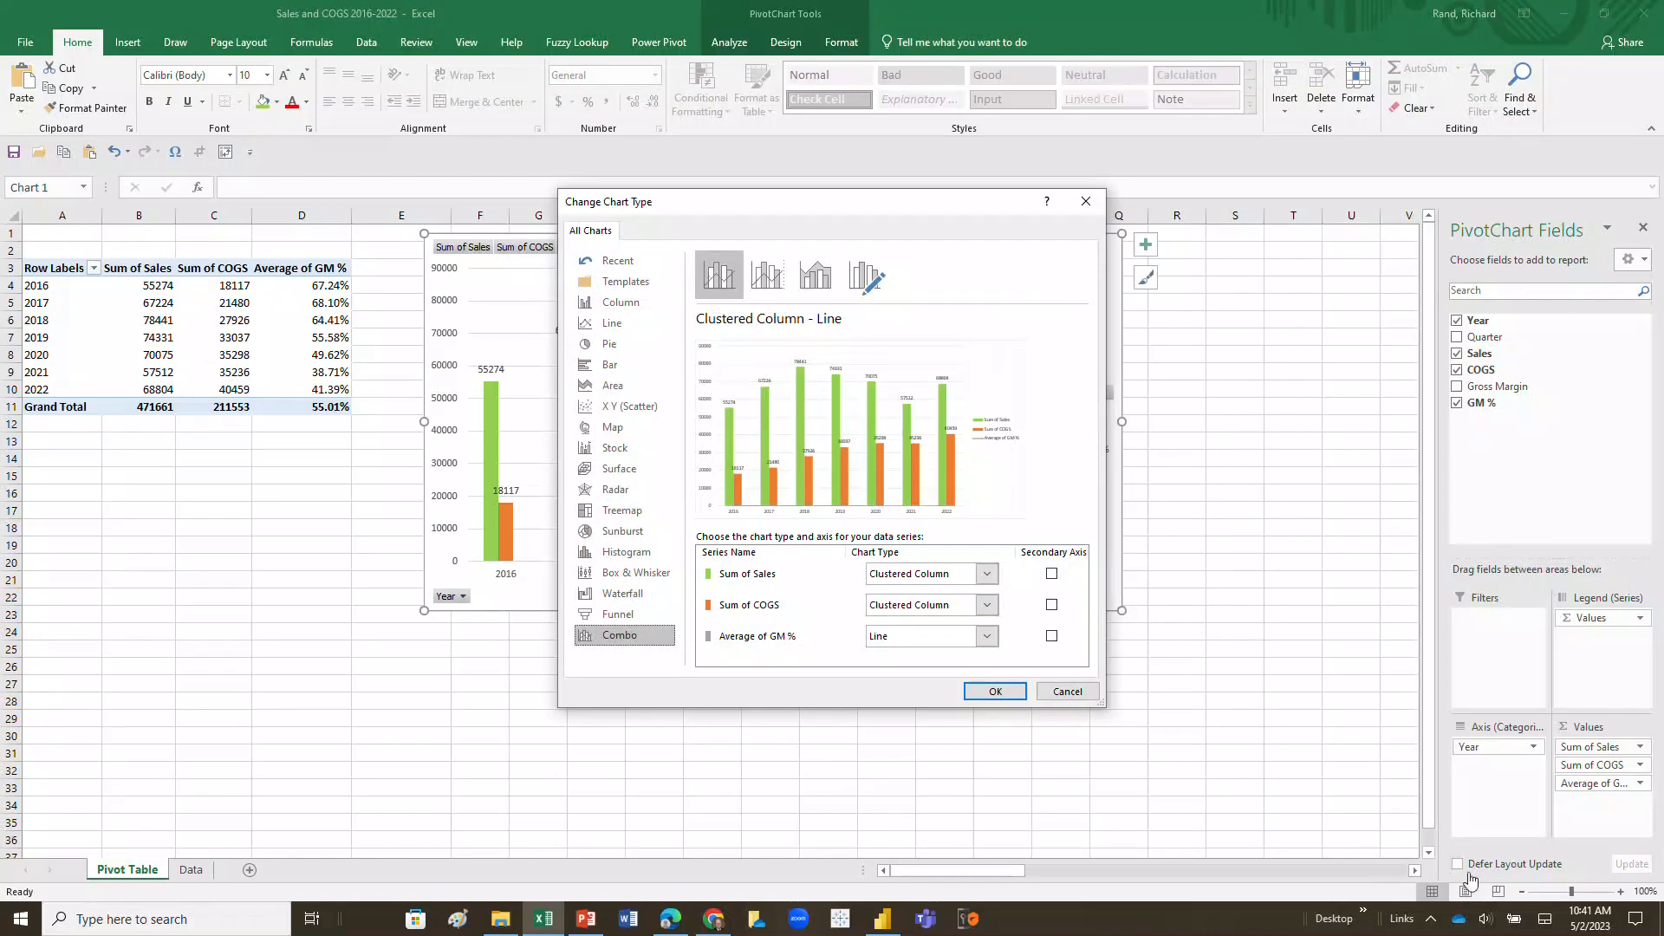
{"action": "left_click", "coordinate": [1503, 880]}
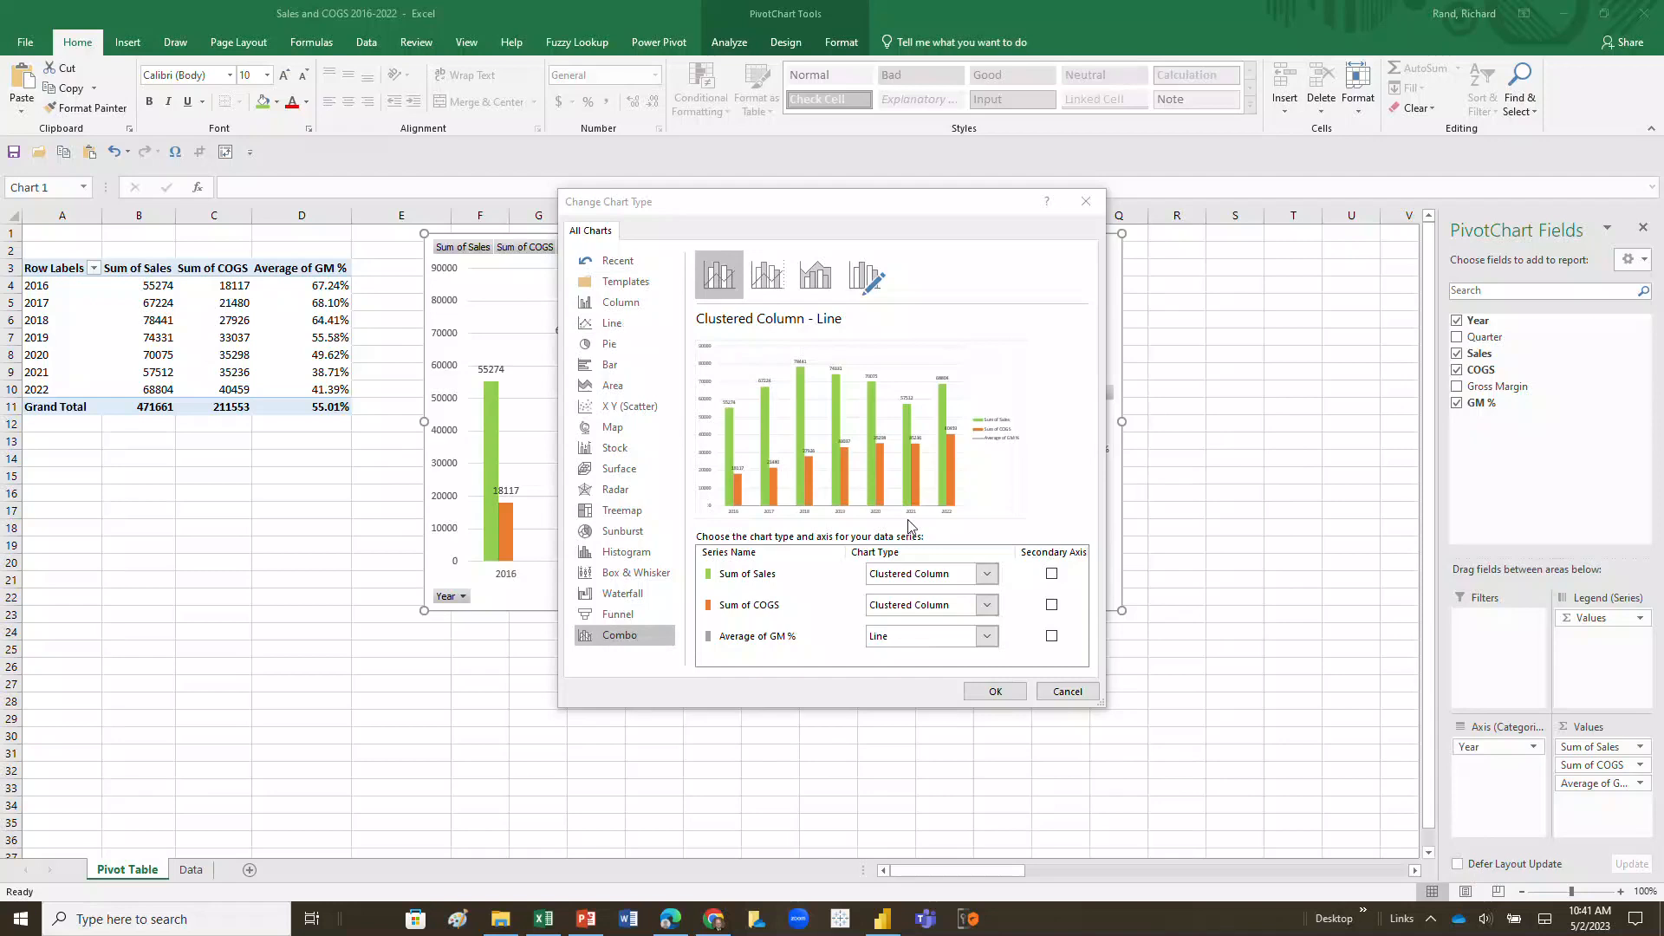
{"action": "left_click", "coordinate": [1051, 639]}
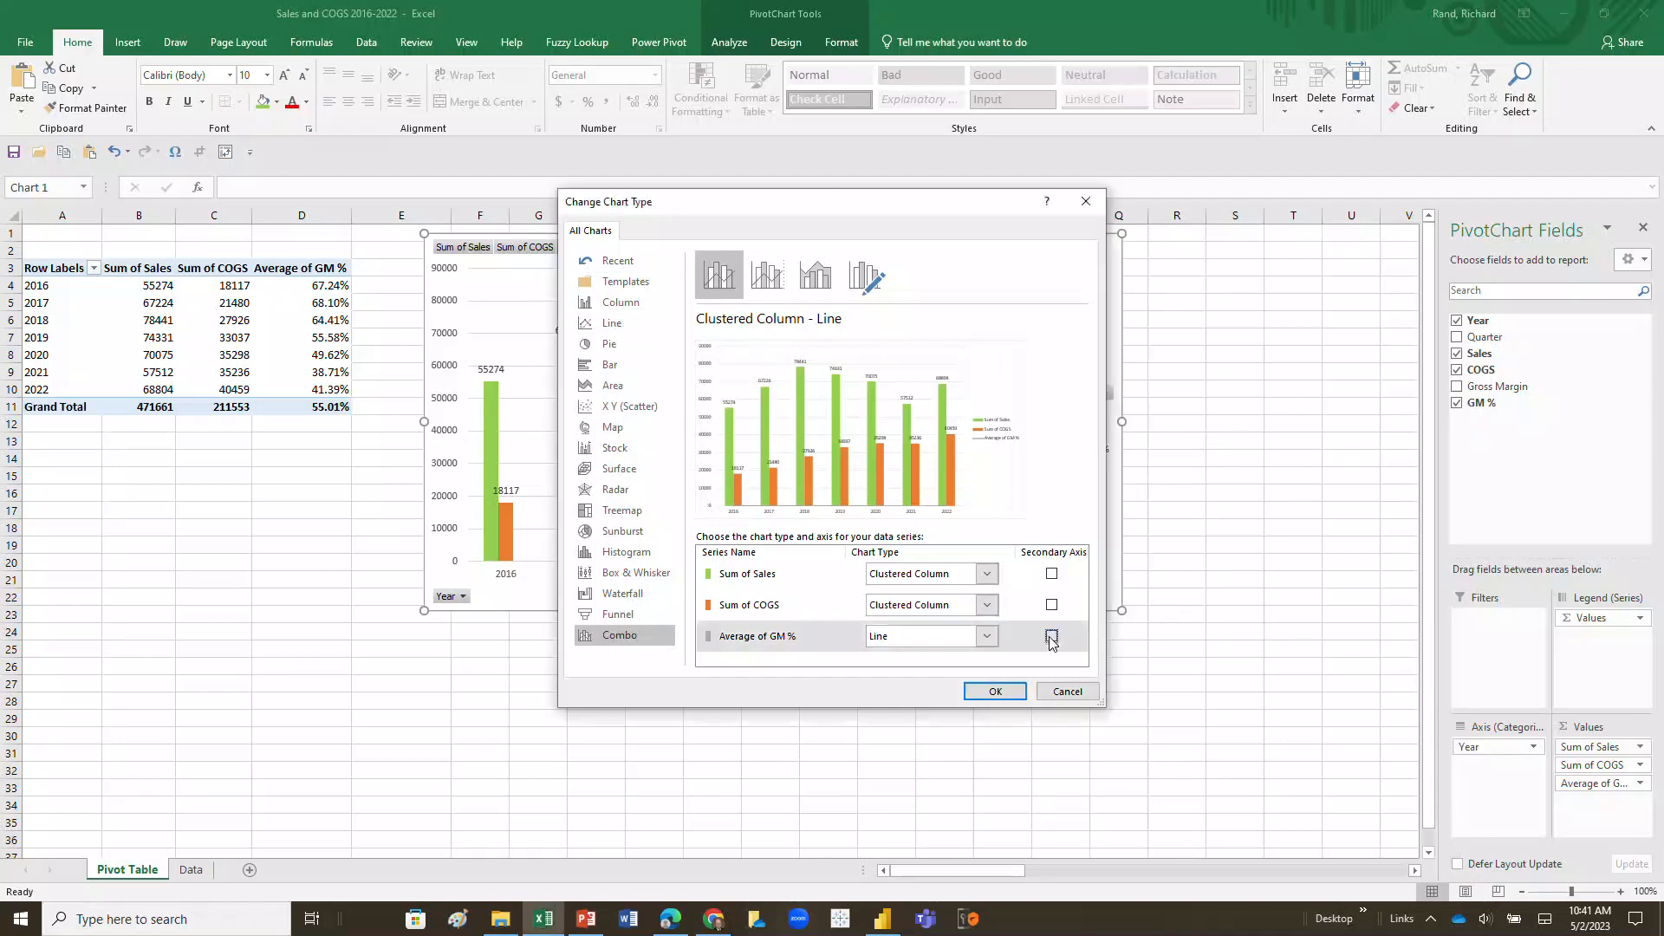
{"action": "left_click", "coordinate": [1000, 695]}
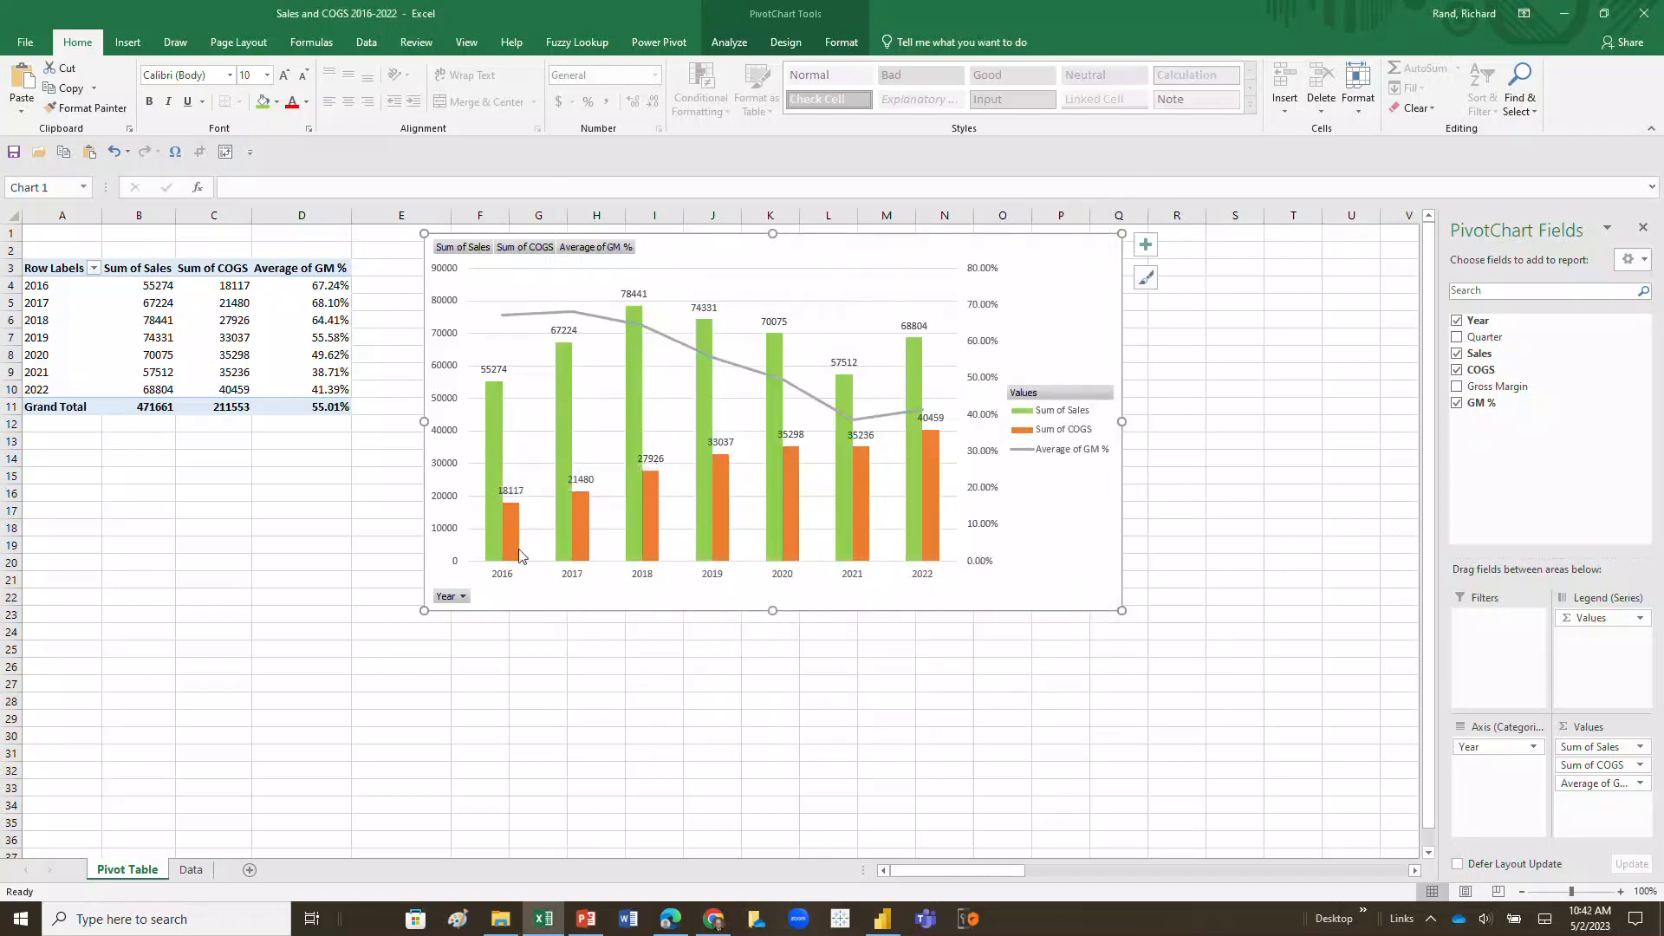
- Add data labels to the Average of GM % line and move its 2016 label above the line
{"action": "left_click", "coordinate": [573, 316]}
{"action": "right_click", "coordinate": [574, 315]}
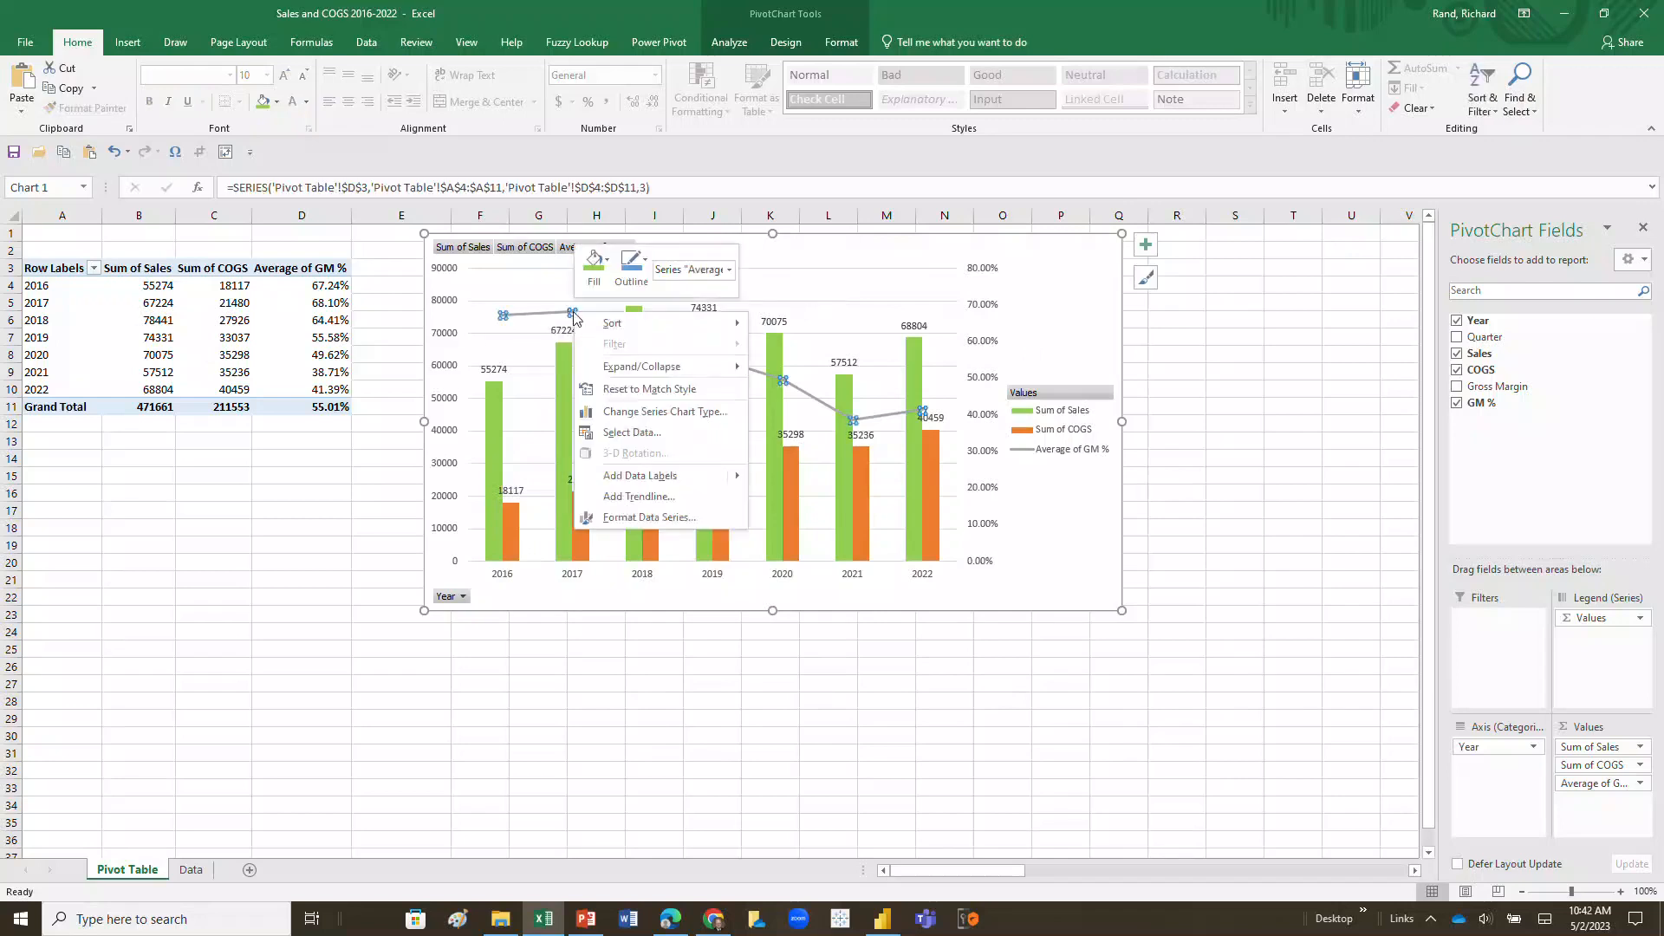
{"action": "left_click", "coordinate": [620, 475]}
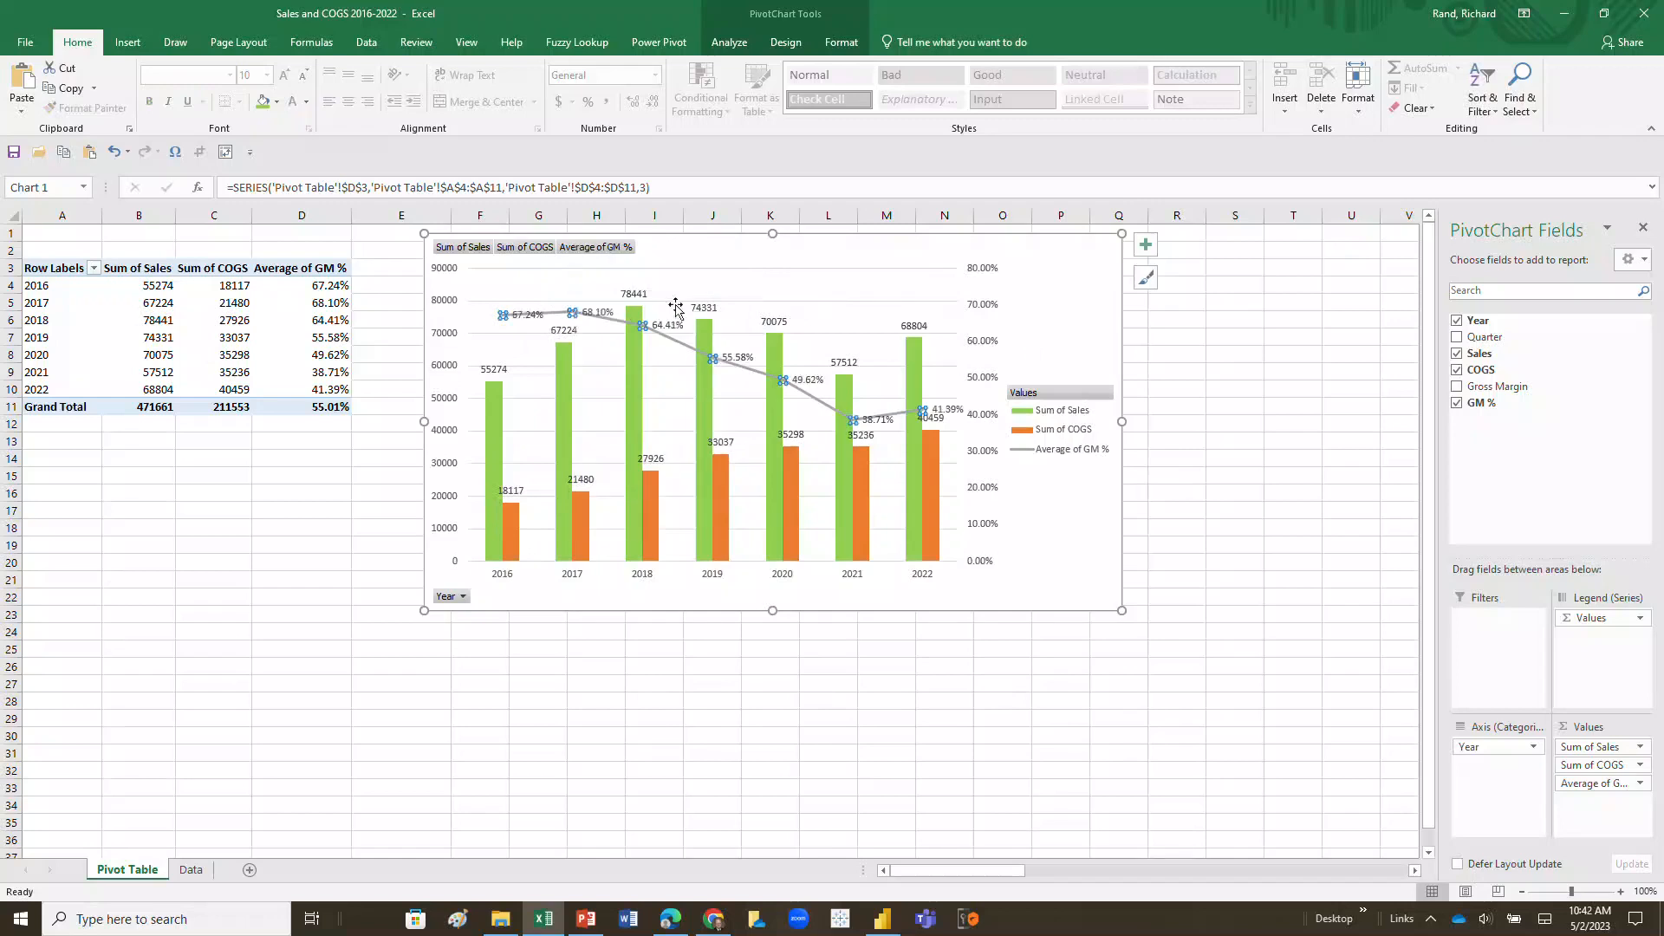
{"action": "left_click", "coordinate": [520, 317]}
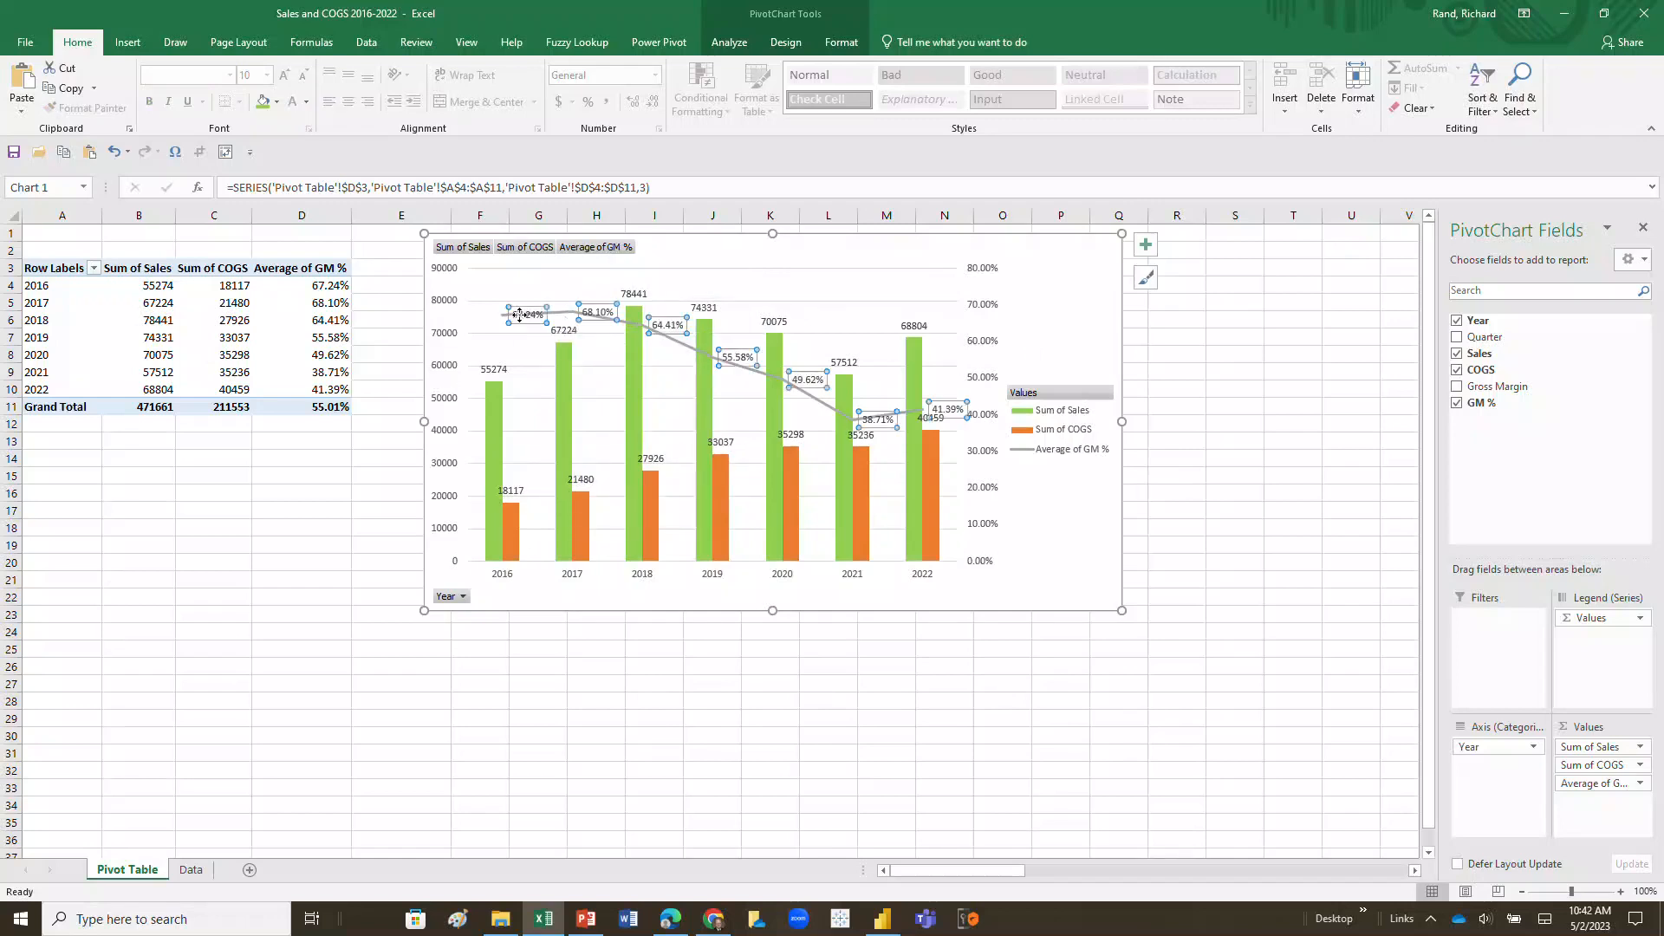
{"action": "mouse_move", "coordinate": [520, 317]}
{"action": "left_mouse_down"}
{"action": "mouse_move", "coordinate": [520, 298]}
{"action": "mouse_move", "coordinate": [538, 309]}
{"action": "left_mouse_up"}
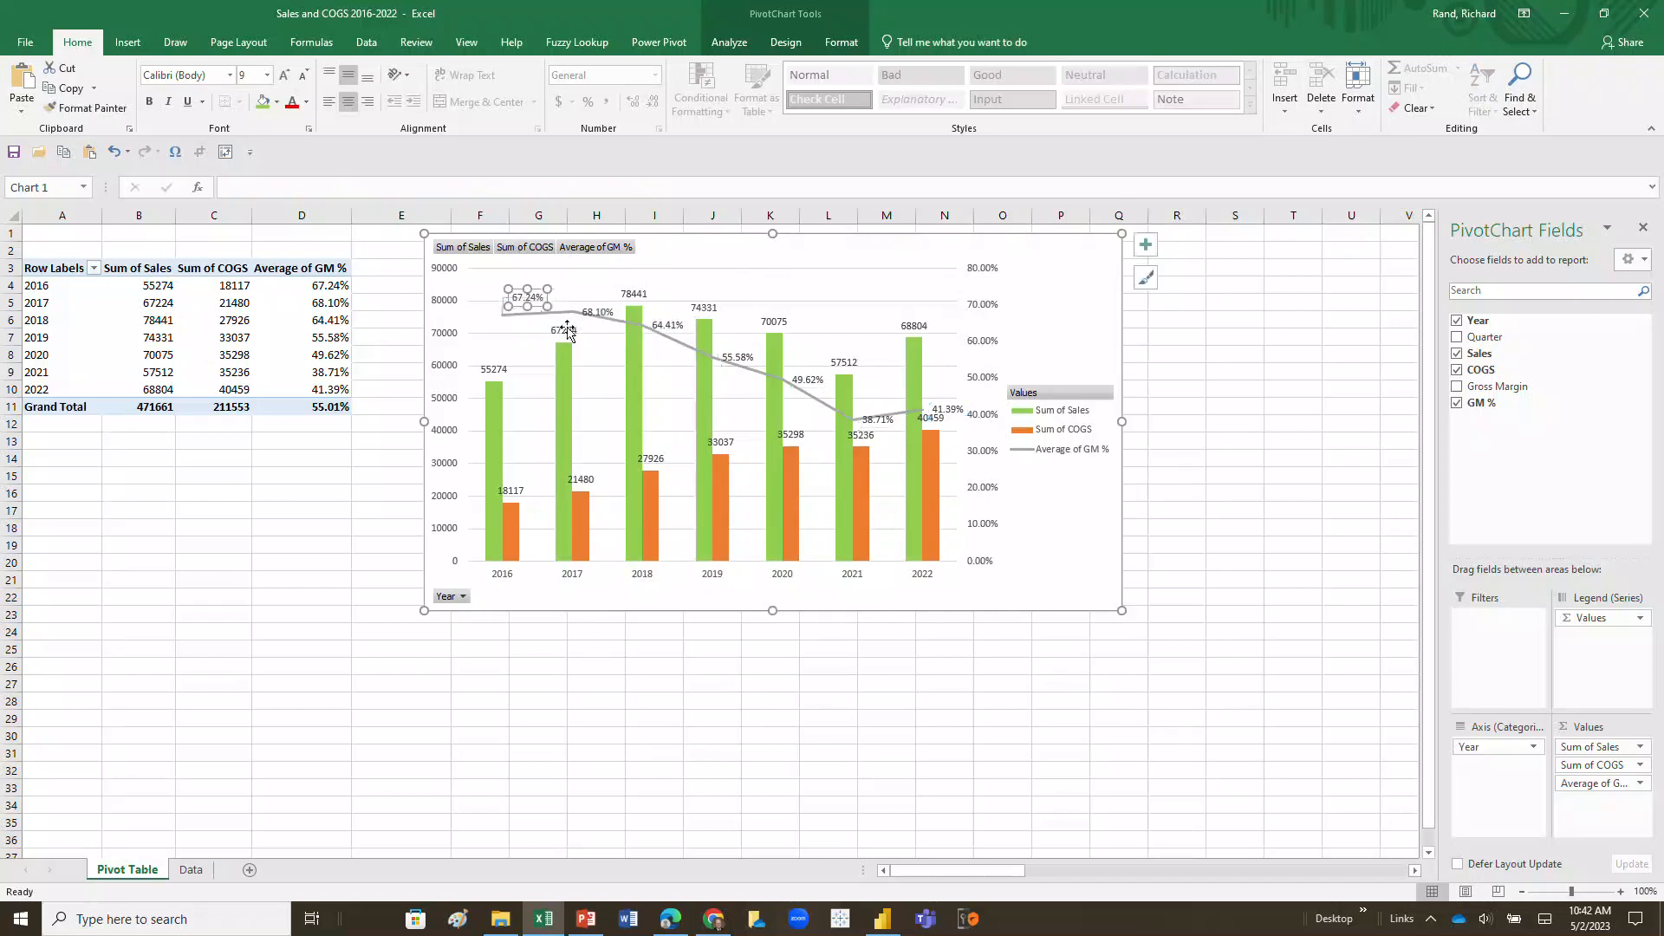
{"action": "left_click", "coordinate": [828, 269]}
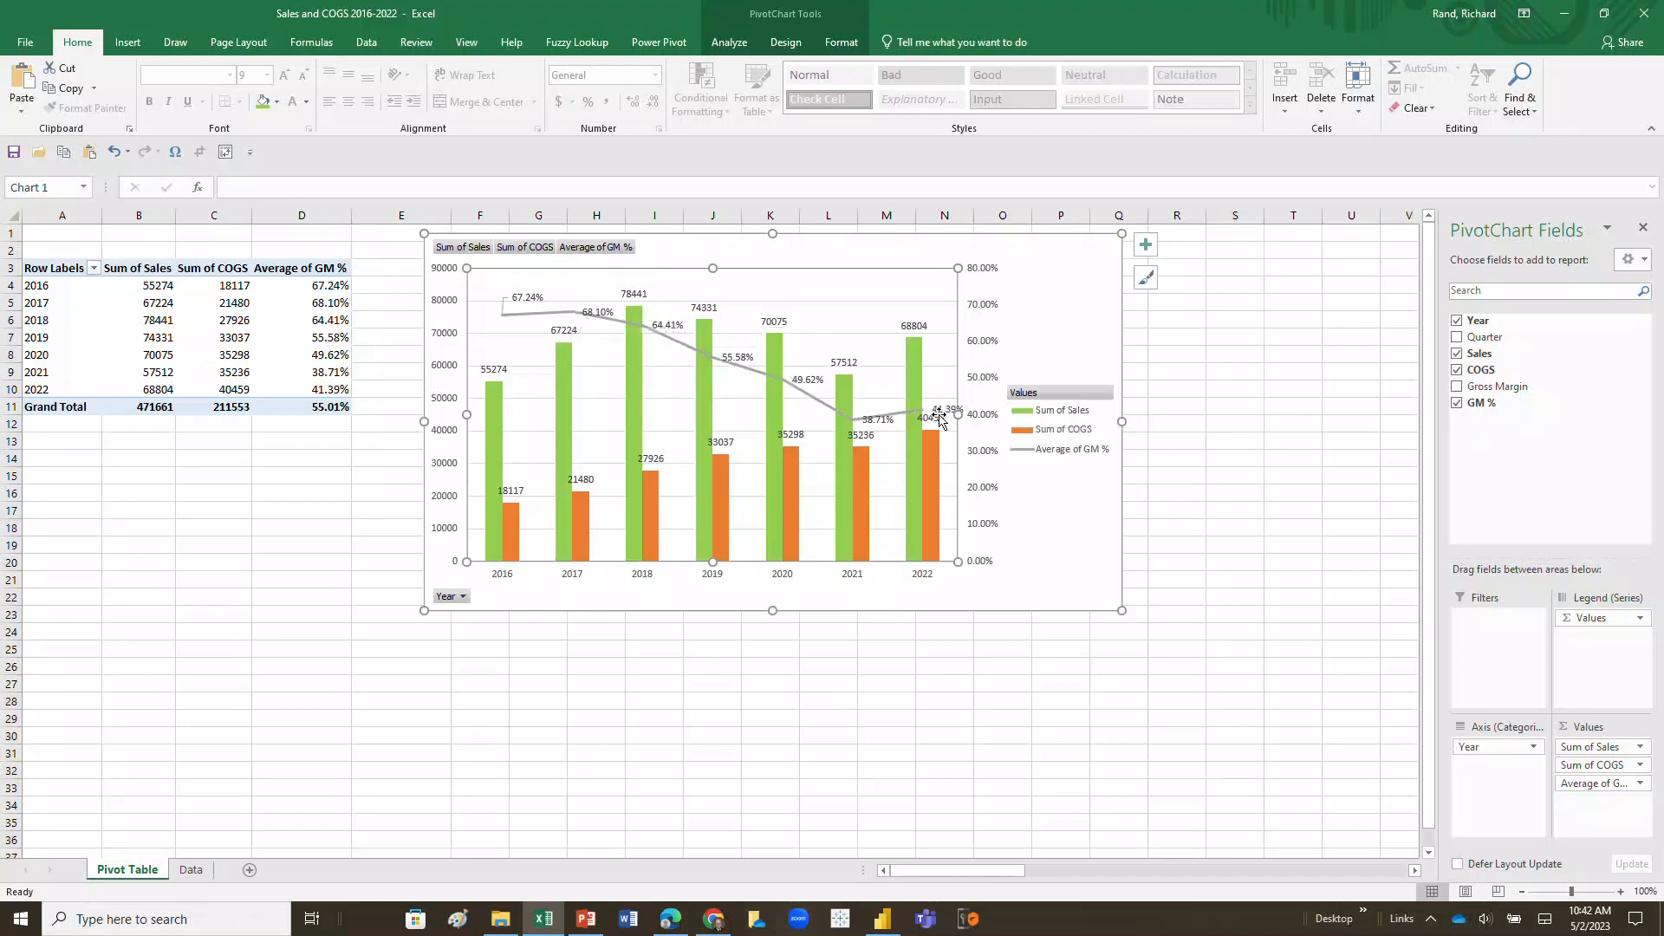
{"action": "mouse_move", "coordinate": [916, 346]}
{"action": "mouse_move", "coordinate": [916, 548]}
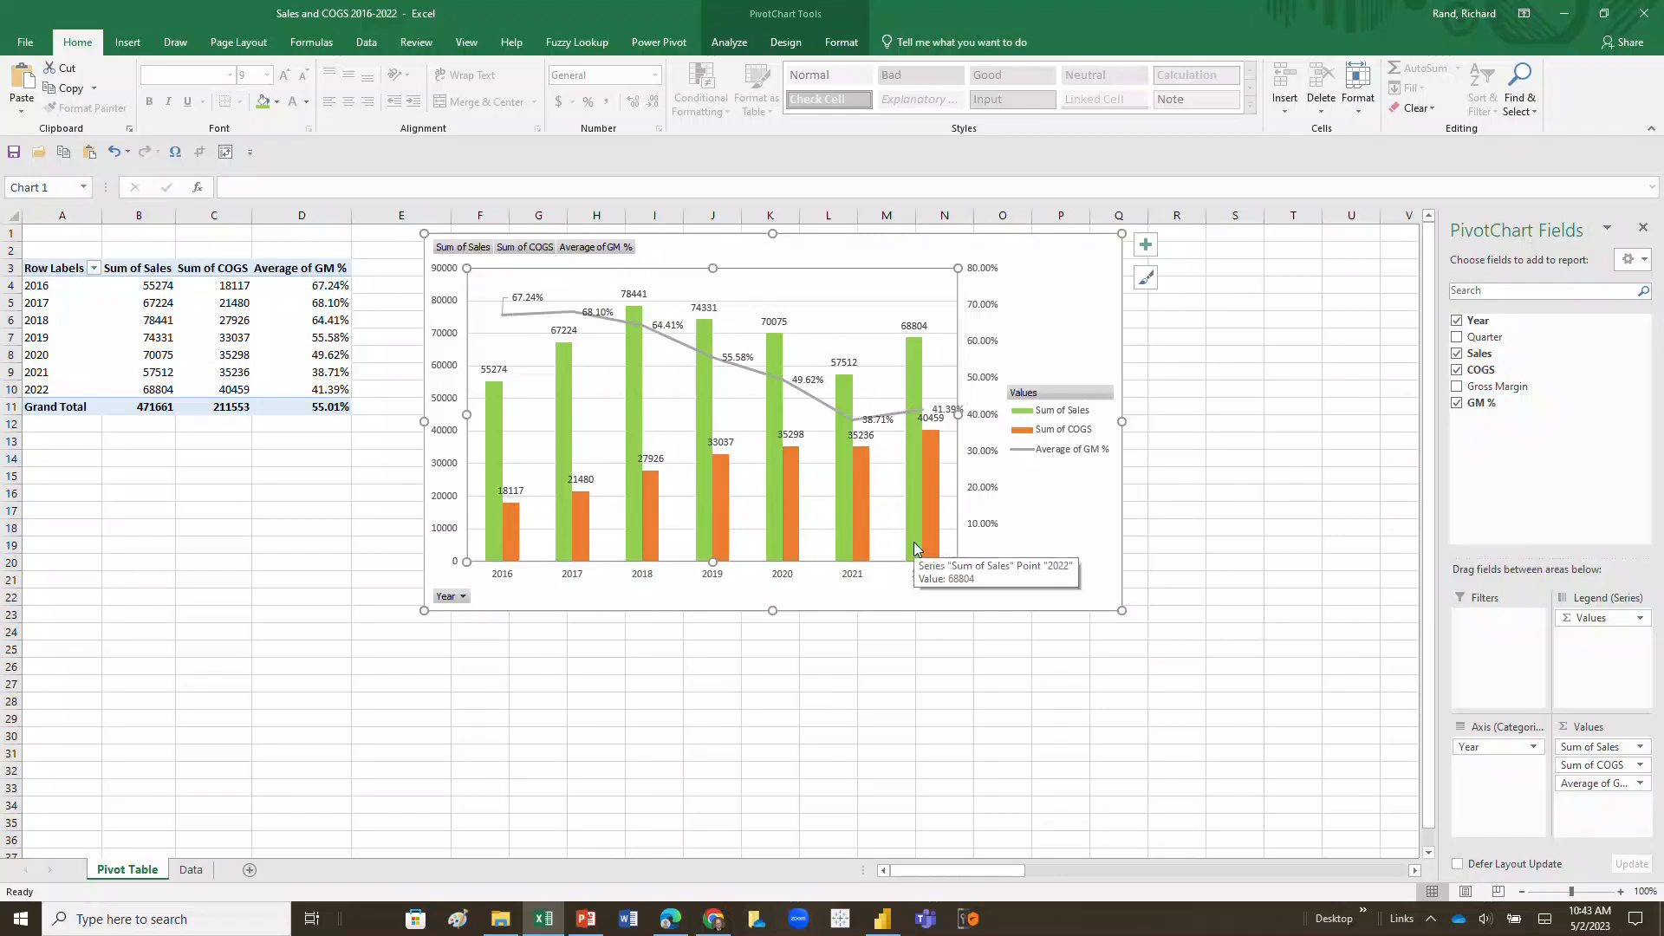